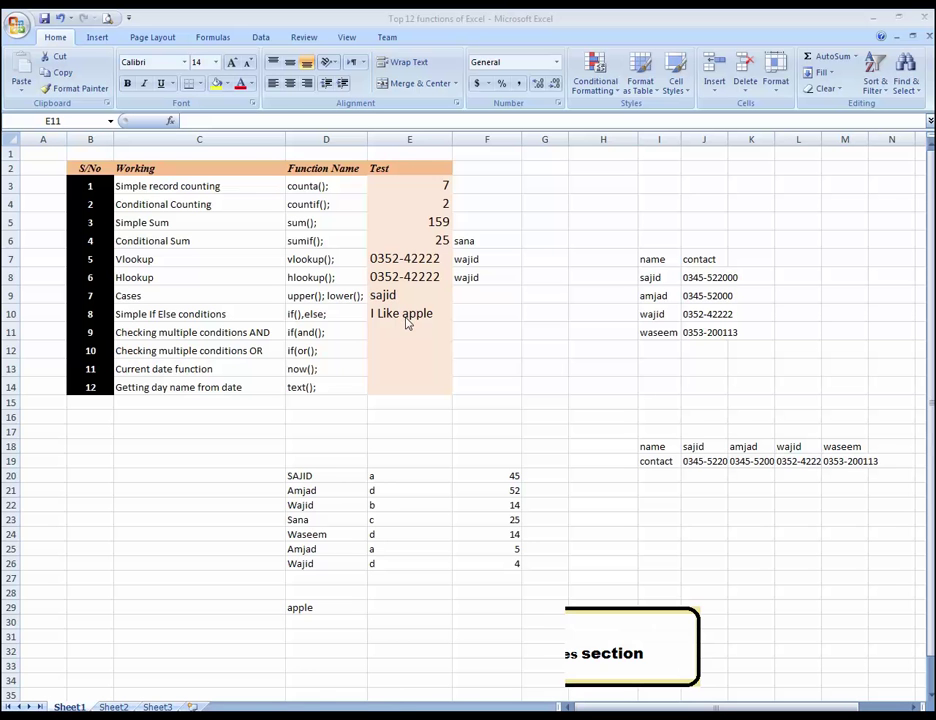
# Review the IF and AND example rows, then move to empty cell F29 below the data.
pyautogui.click(407, 313)
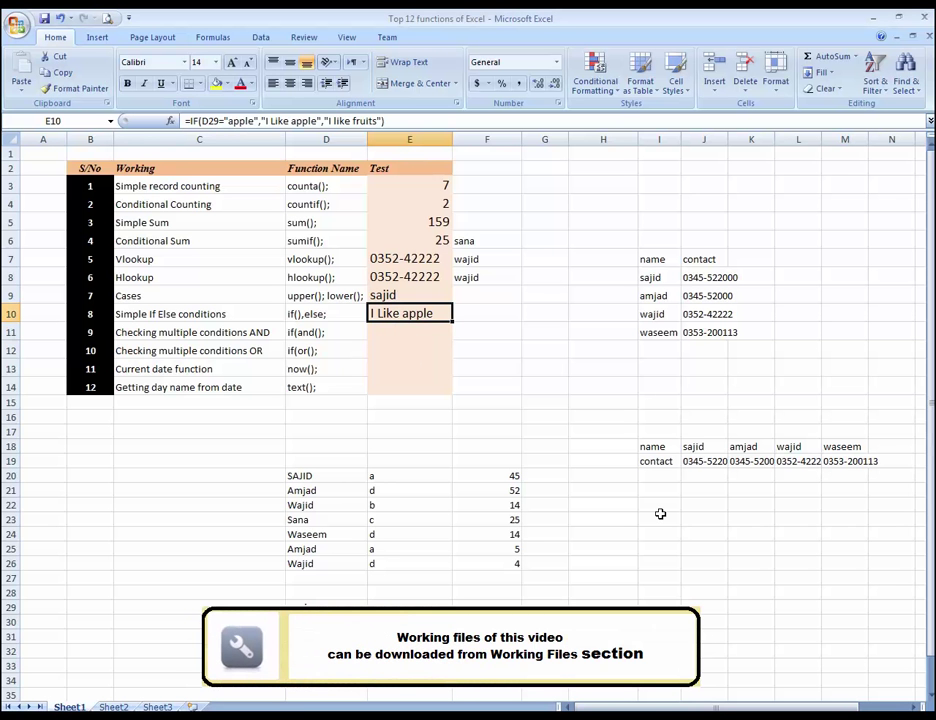
pyautogui.click(233, 338)
pyautogui.click(420, 340)
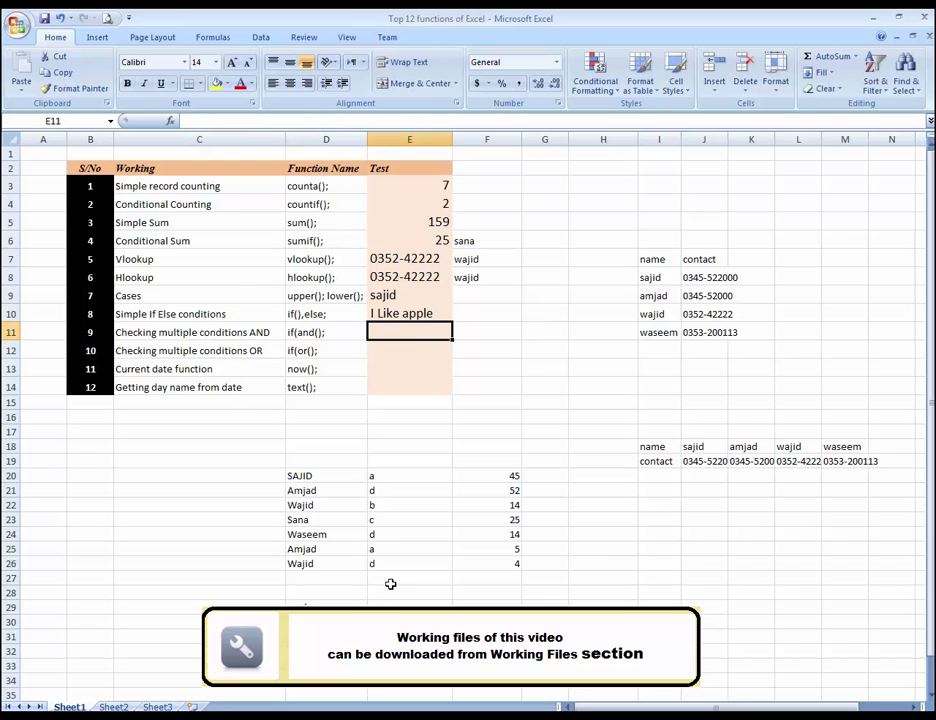
pyautogui.click(487, 622)
pyautogui.press('Up')
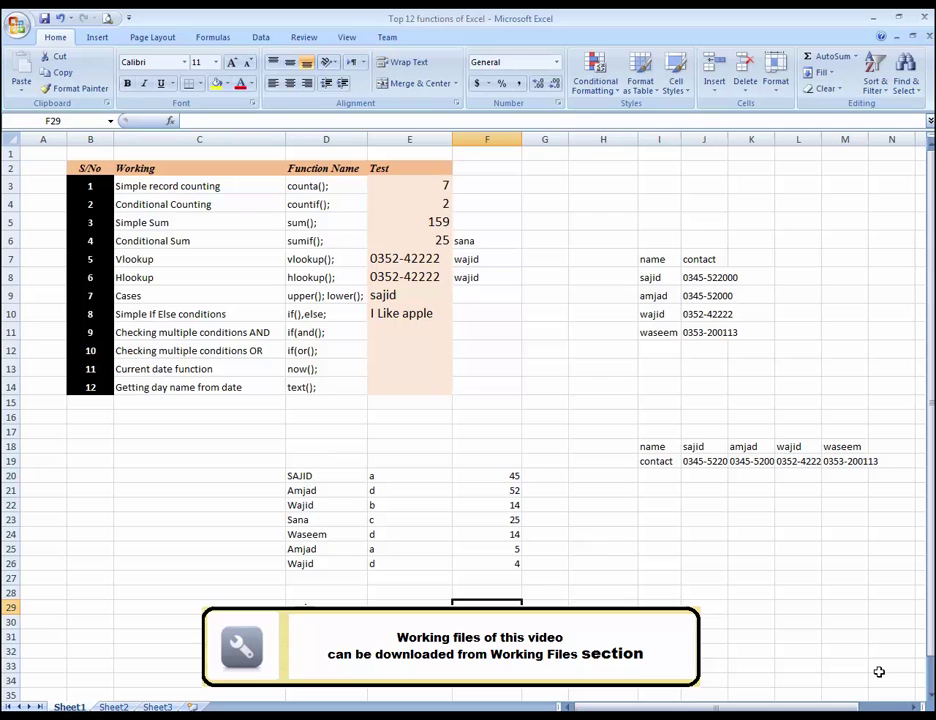
pyautogui.press('Right')
pyautogui.press('Left')
# Enter the headings Subject in F29 and Status in G29.
pyautogui.write('name')
pyautogui.press('Tab')
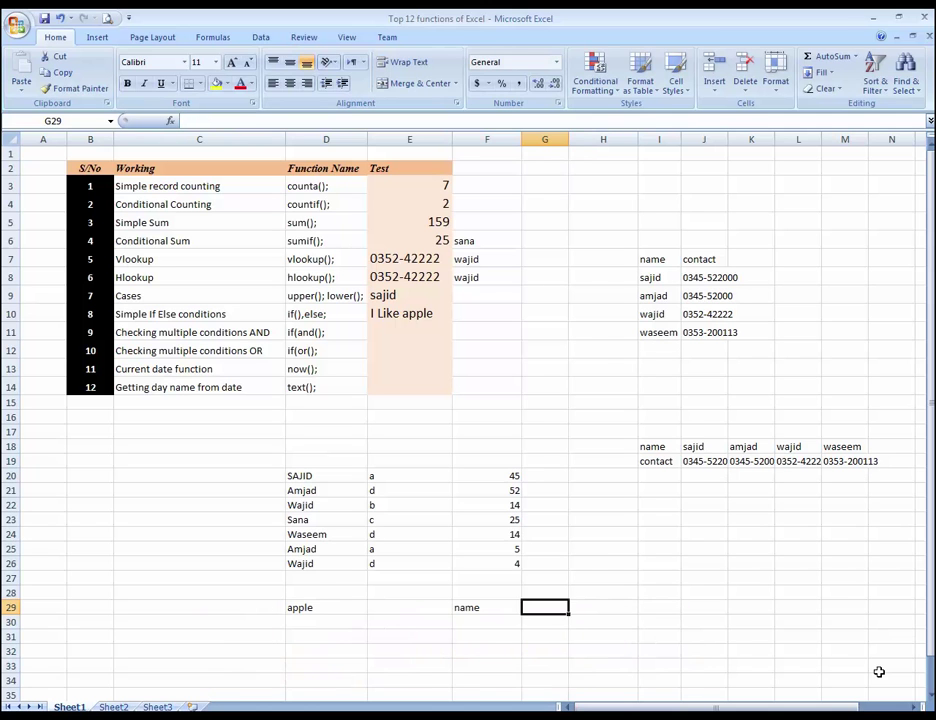
pyautogui.write('su')
pyautogui.press('BackSpace')
pyautogui.press('BackSpace')
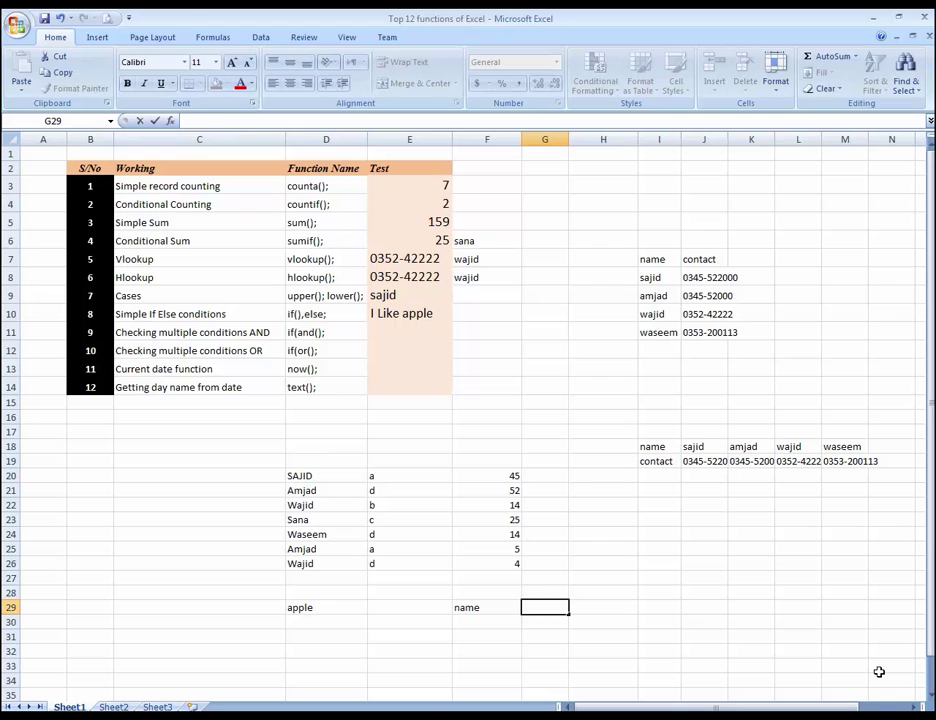
pyautogui.press('Left')
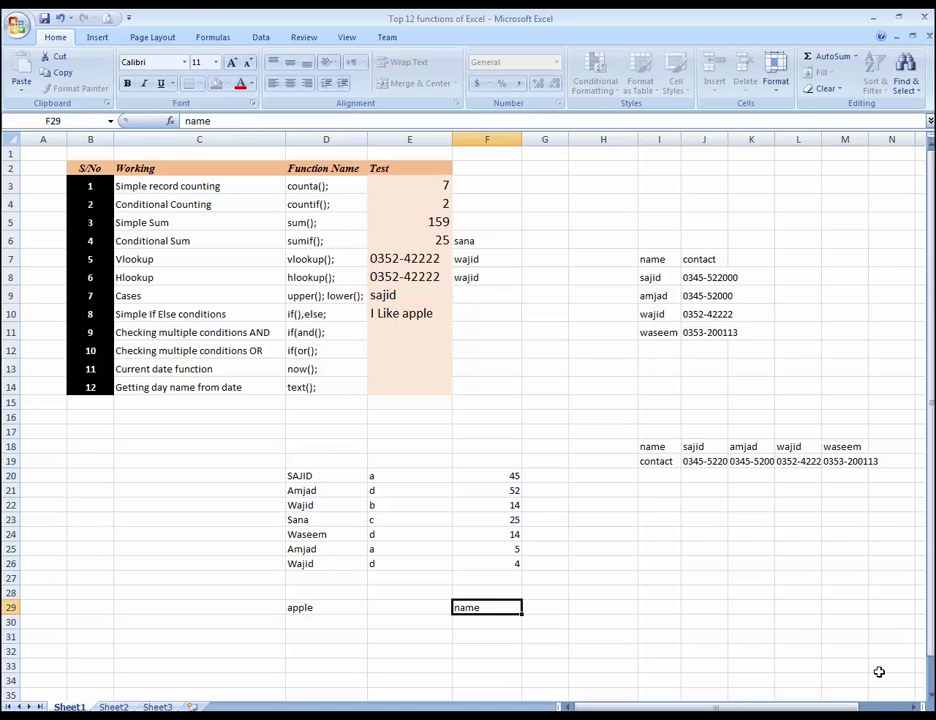
pyautogui.write('s')
pyautogui.press('BackSpace')
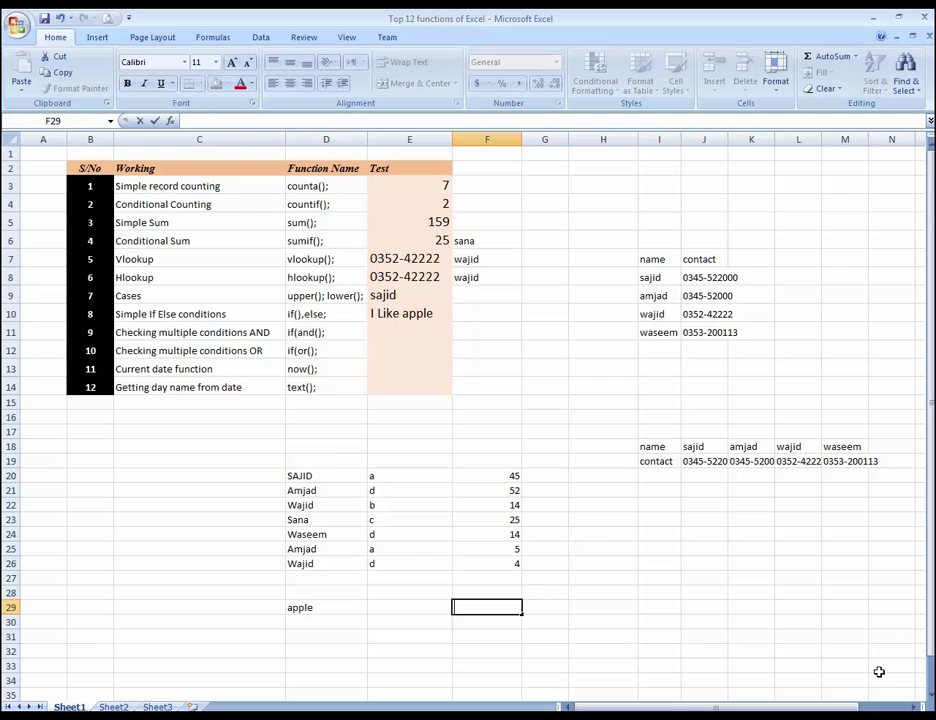
pyautogui.write('Subject')
pyautogui.press('Tab')
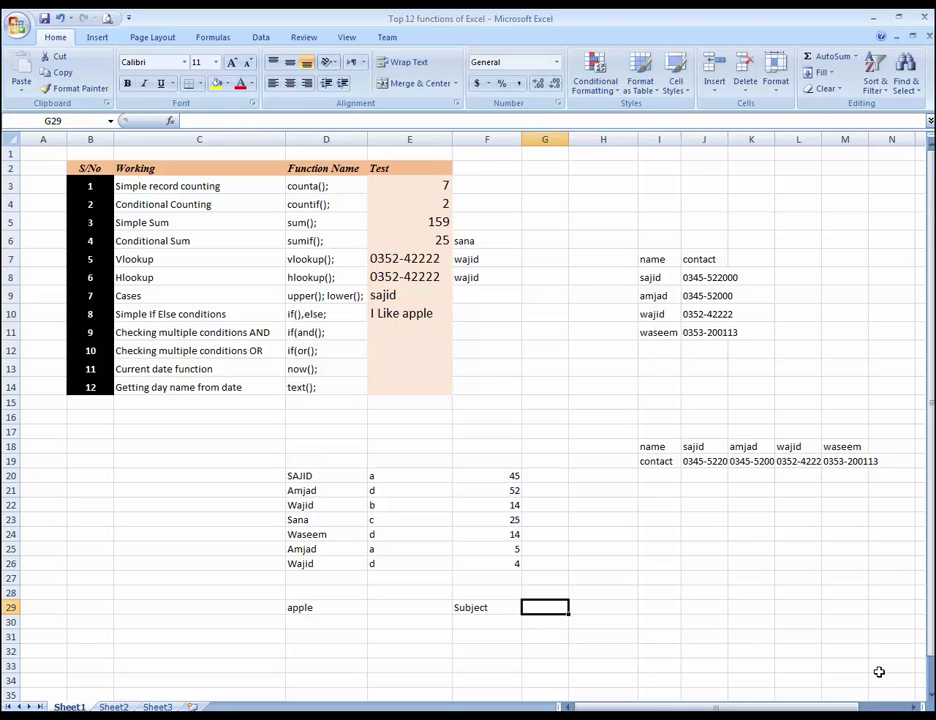
pyautogui.write('Status')
pyautogui.press('Return')
# List the subjects Math in F30 and English in F31.
pyautogui.write('Ma')
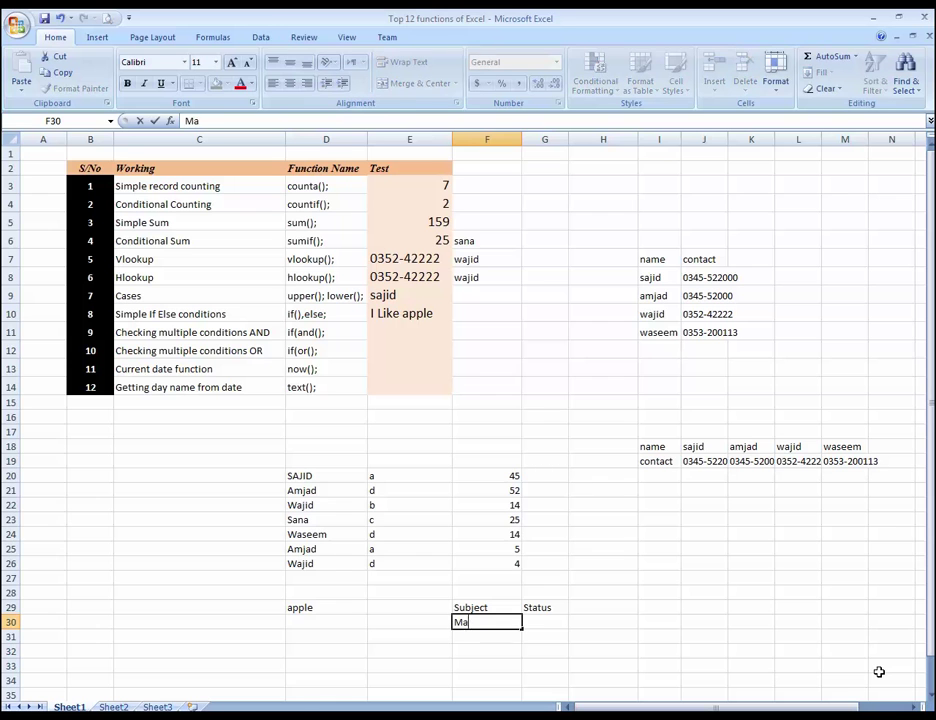
pyautogui.write('th')
pyautogui.press('Return')
pyautogui.write('Eng')
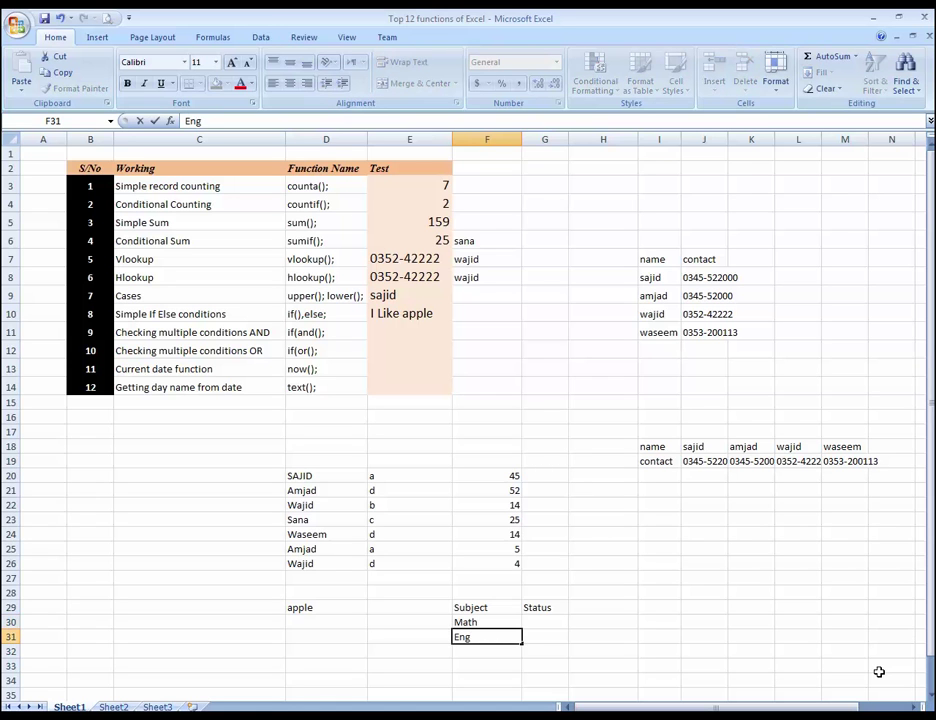
pyautogui.press('Return')
pyautogui.press('Up')
pyautogui.press('Up')
pyautogui.press('Up')
pyautogui.press('Up')
pyautogui.press('Left')
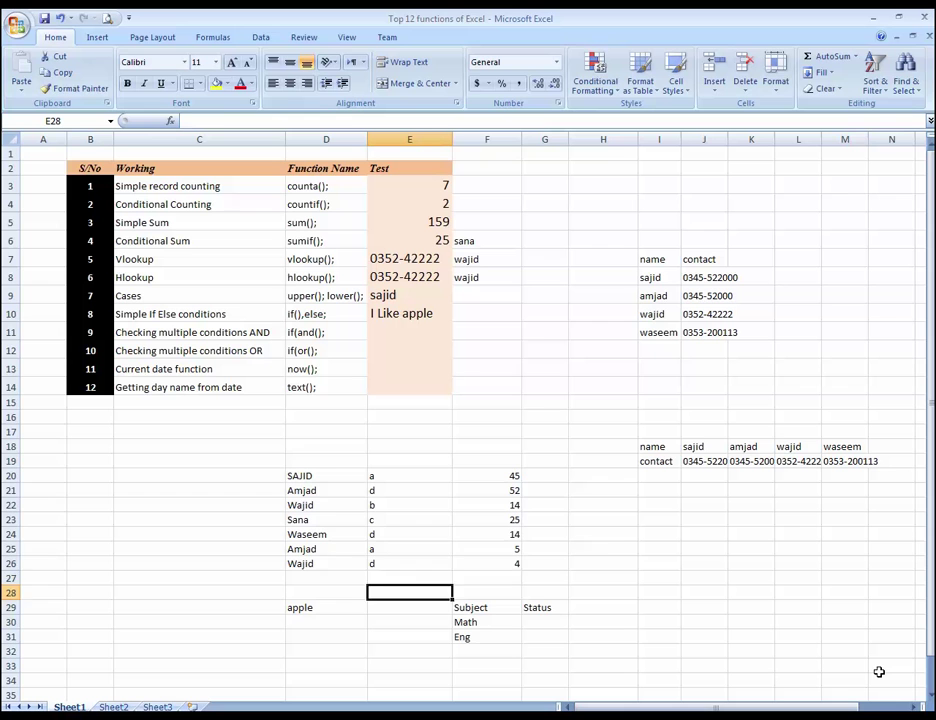
pyautogui.press('Up')
pyautogui.press('Up')
pyautogui.press('Up')
pyautogui.press('Up')
pyautogui.press('Up')
pyautogui.press('Up')
pyautogui.press('Down')
pyautogui.press('Down')
pyautogui.press('Down')
pyautogui.press('Down')
pyautogui.press('Down')
pyautogui.press('Down')
pyautogui.press('Down')
pyautogui.press('Down')
pyautogui.press('Down')
pyautogui.press('Right')
pyautogui.press('F2')
pyautogui.write('lish')
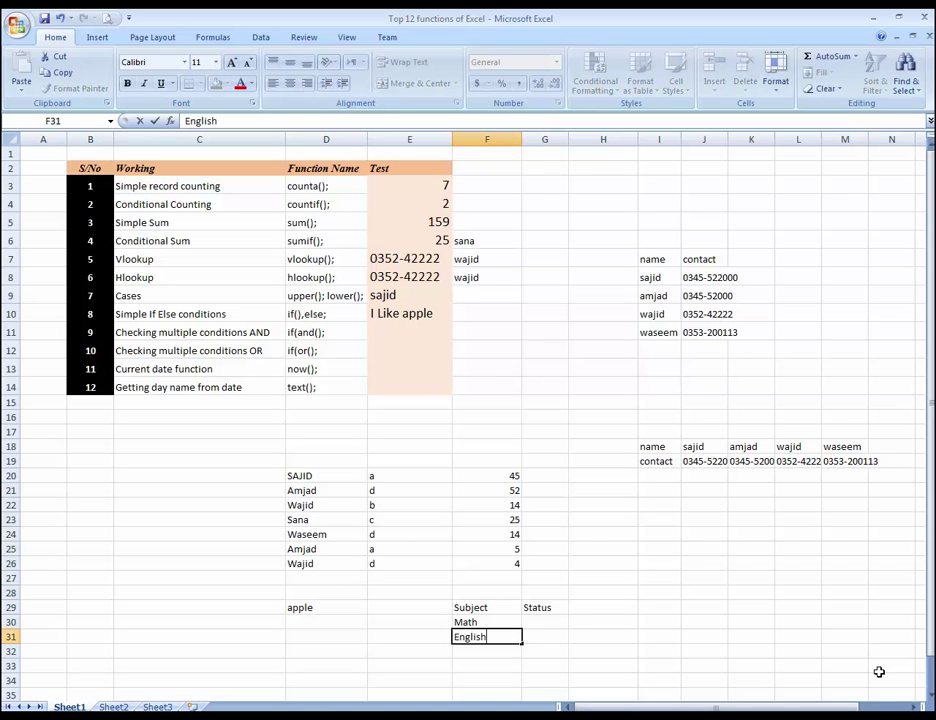
pyautogui.hotkey('ctrl', 'Return')
# Mark both Math and English as Pass in the Status column G30:G31.
pyautogui.press('Left')
pyautogui.press('Up')
pyautogui.press('Up')
pyautogui.press('Up')
pyautogui.press('Up')
pyautogui.press('Up')
pyautogui.press('Up')
pyautogui.press('Up')
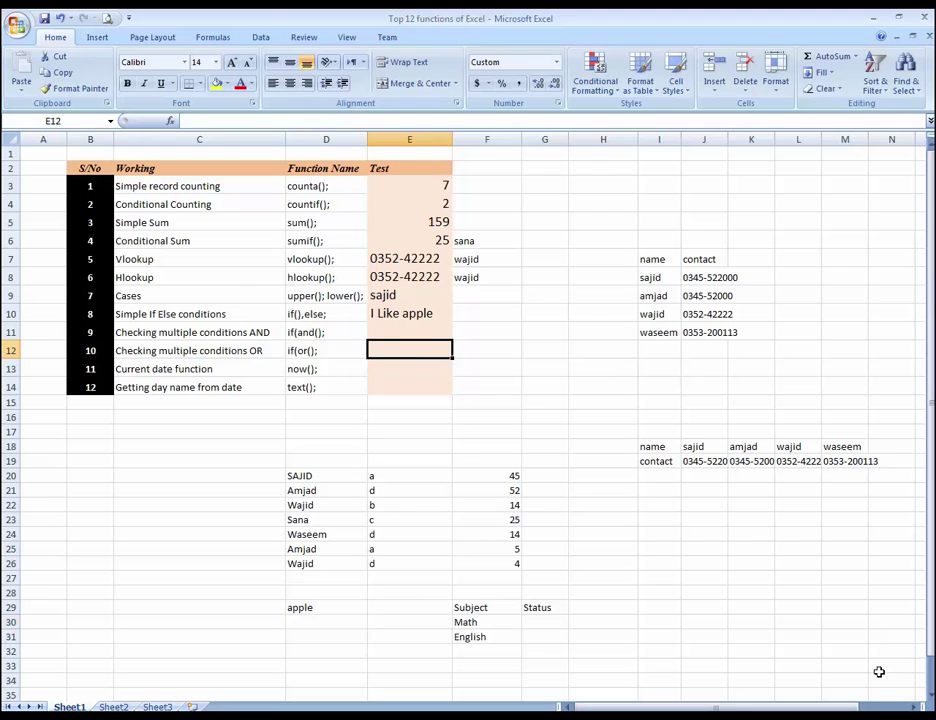
pyautogui.press('Up')
pyautogui.press('Up')
pyautogui.press('Down')
pyautogui.write('=')
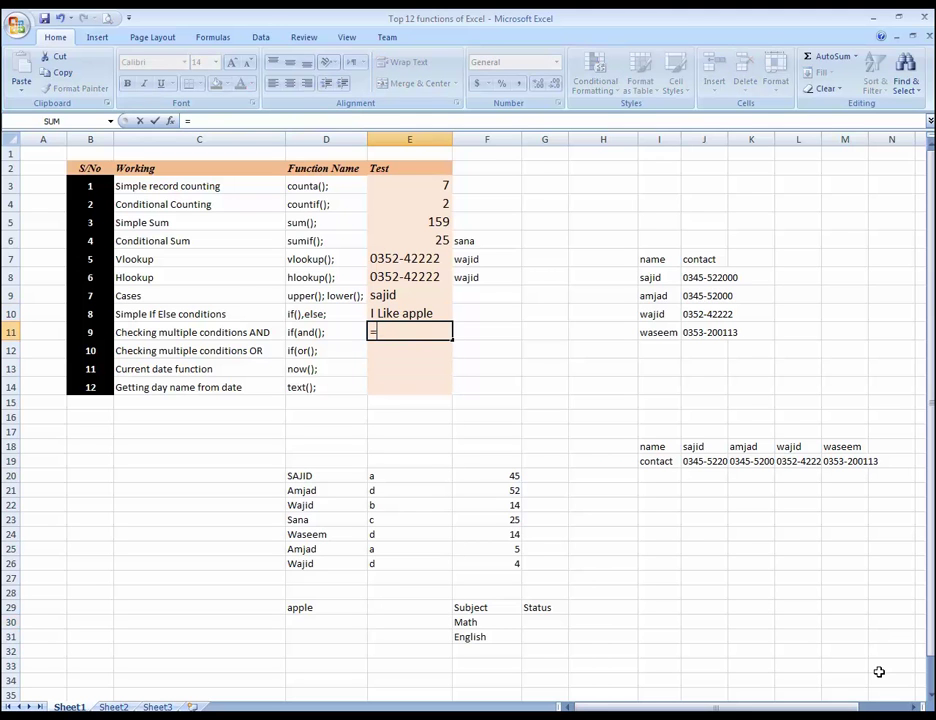
pyautogui.press('Escape')
pyautogui.press('Down')
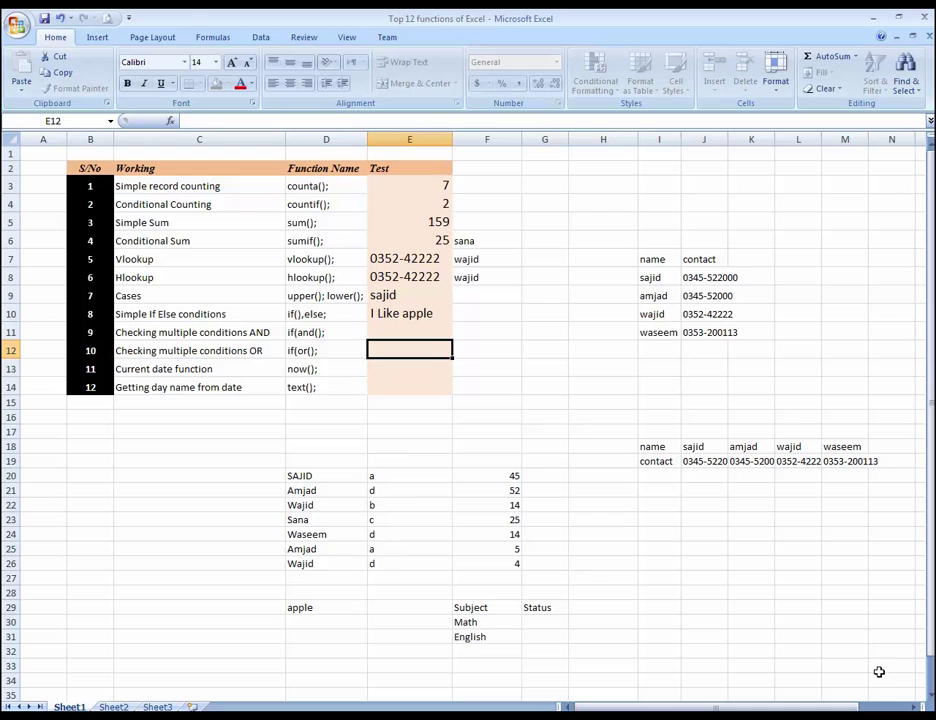
pyautogui.click(548, 621)
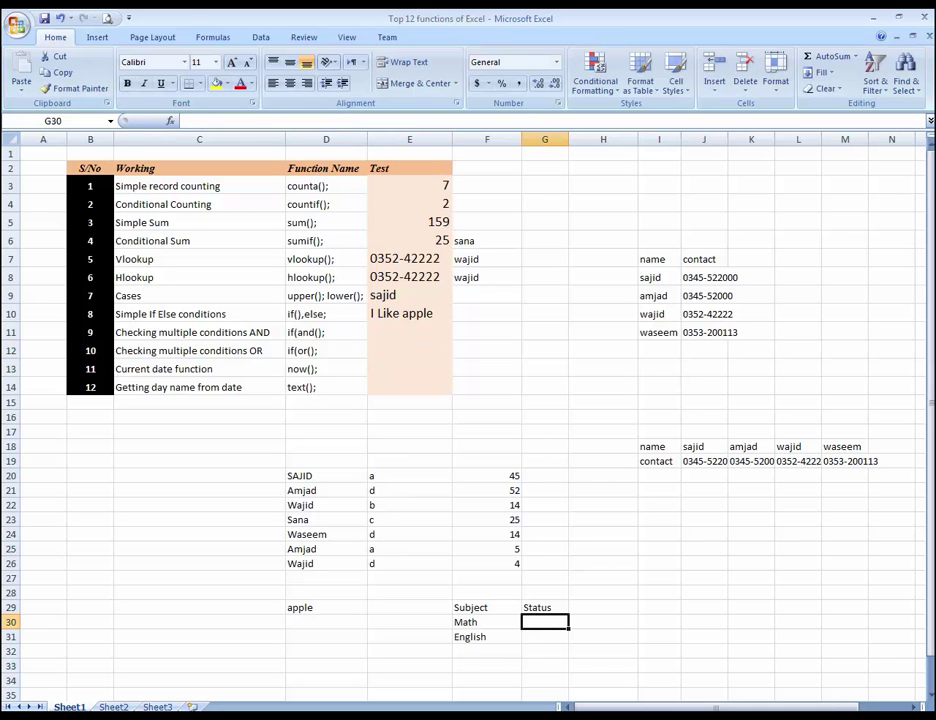
pyautogui.write('Pas')
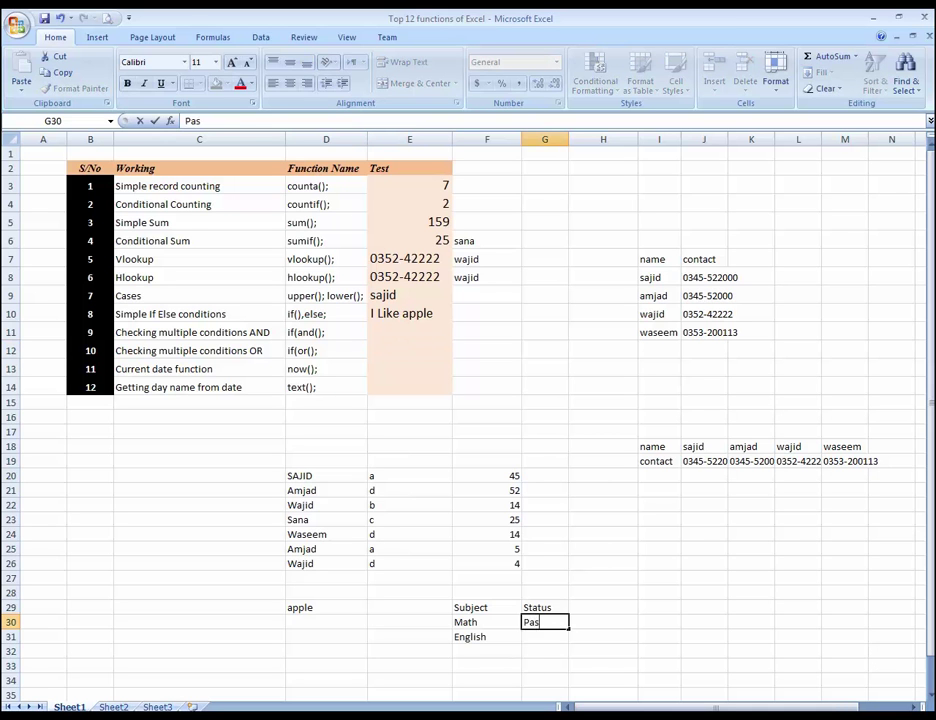
pyautogui.write('s')
pyautogui.press('Return')
pyautogui.write('Pass')
pyautogui.press('Left')
pyautogui.press('Up')
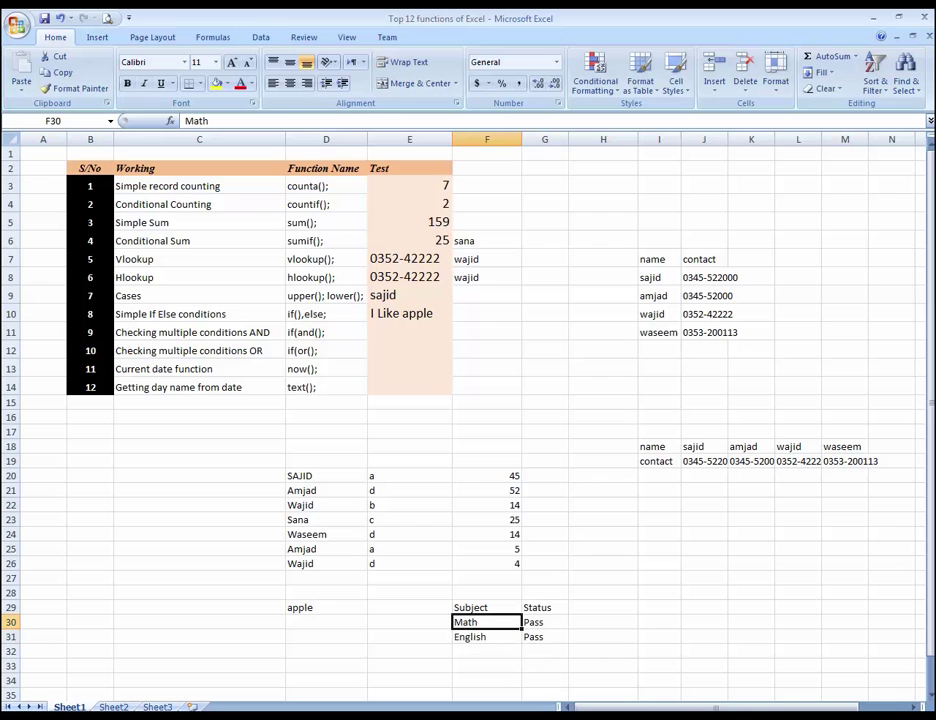
pyautogui.press('Up')
pyautogui.press('Up')
pyautogui.press('Up')
pyautogui.press('Up')
pyautogui.press('Up')
pyautogui.press('Up')
# Enter =IF(AND(G30="pass",G31="pass"),"Clear","Not Clear") in E11.
pyautogui.press('Left')
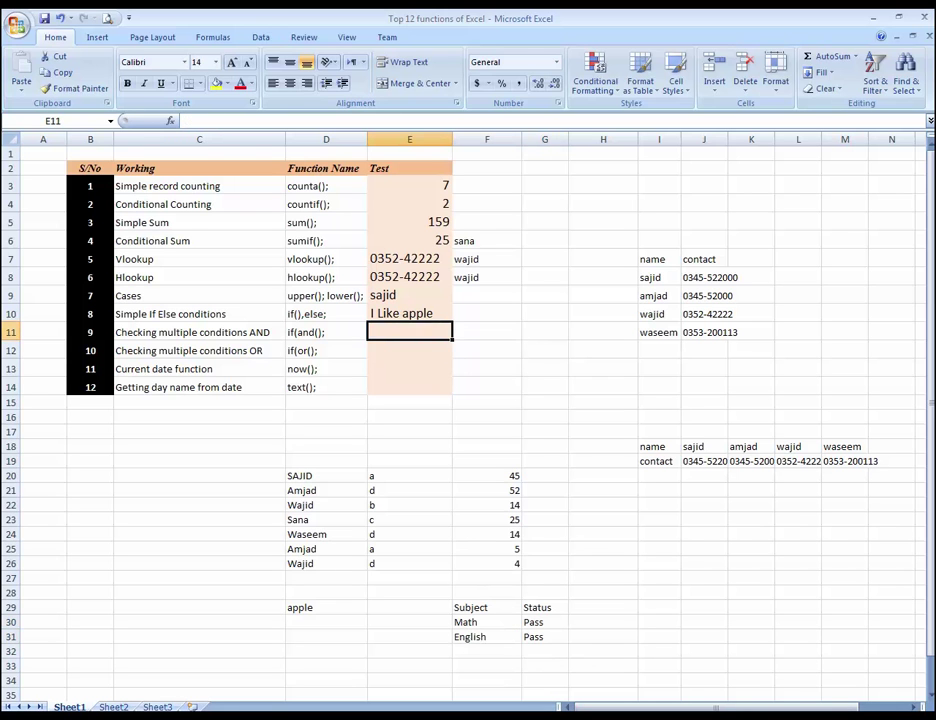
pyautogui.write('=if')
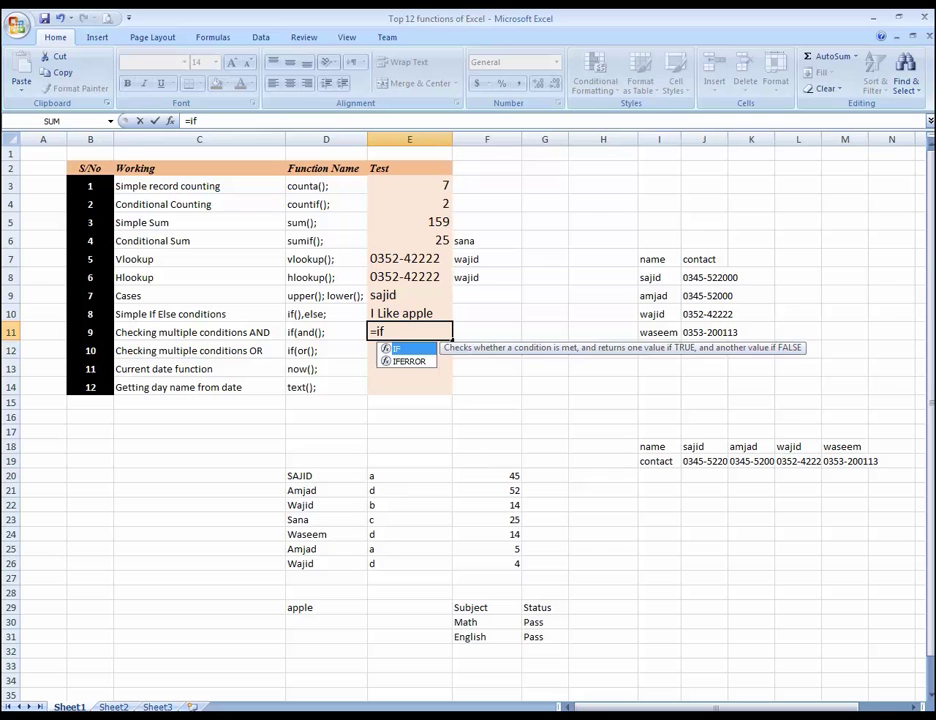
pyautogui.write('(and(')
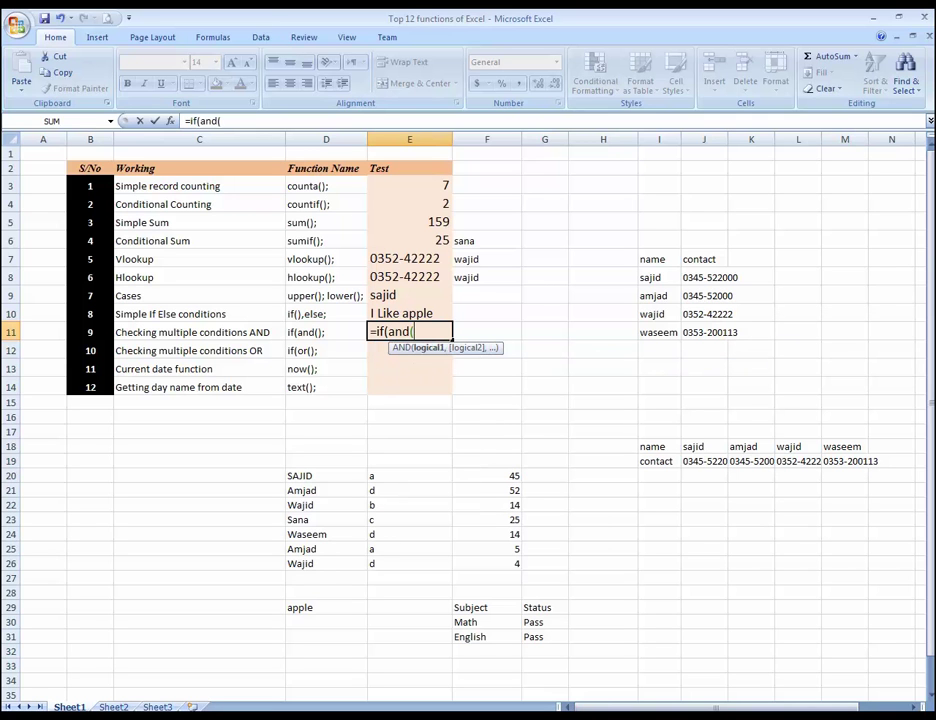
pyautogui.click(553, 622)
pyautogui.write('=')
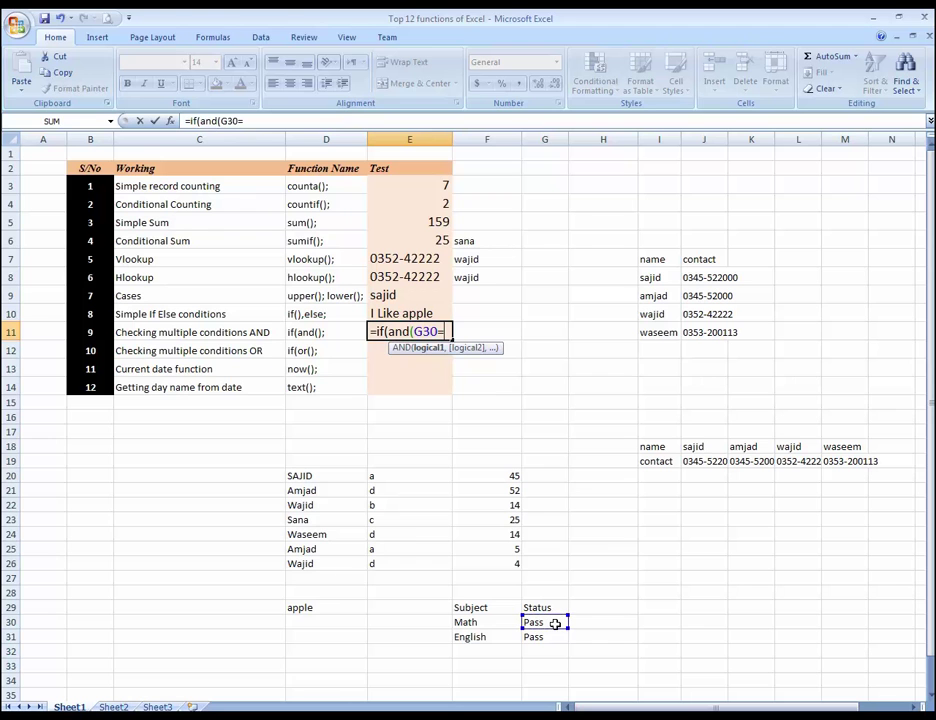
pyautogui.write('"pas')
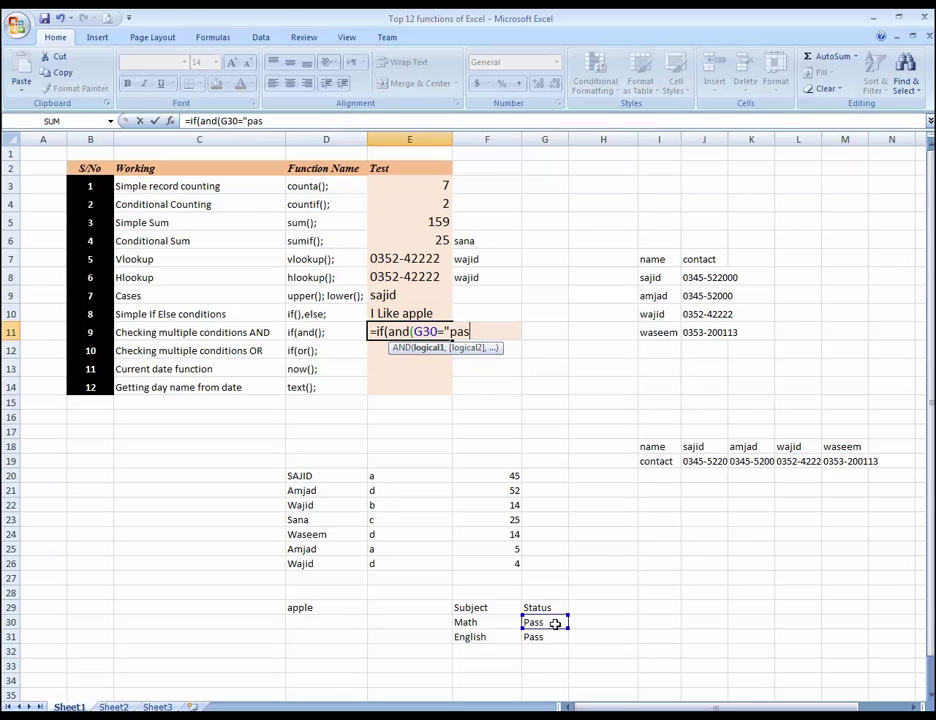
pyautogui.write('s",')
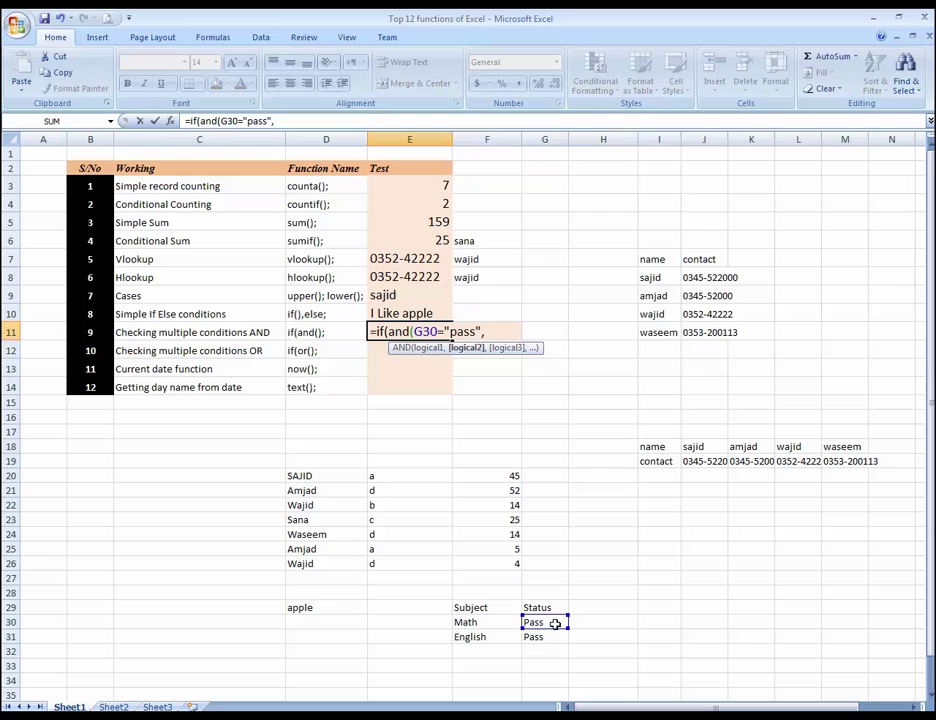
pyautogui.click(546, 643)
pyautogui.write('=')
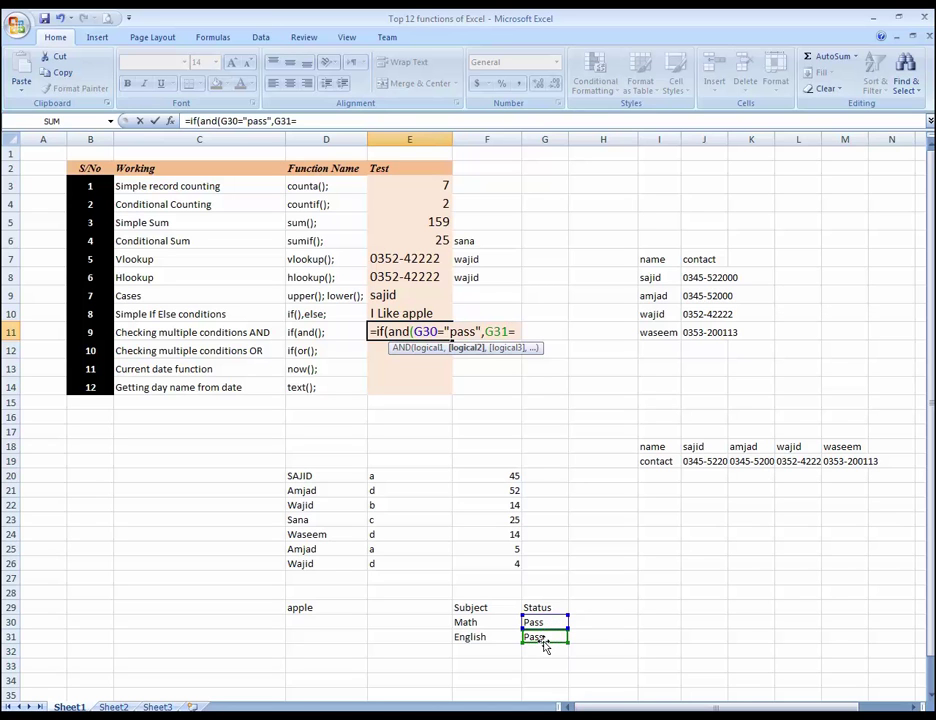
pyautogui.write('"pass')
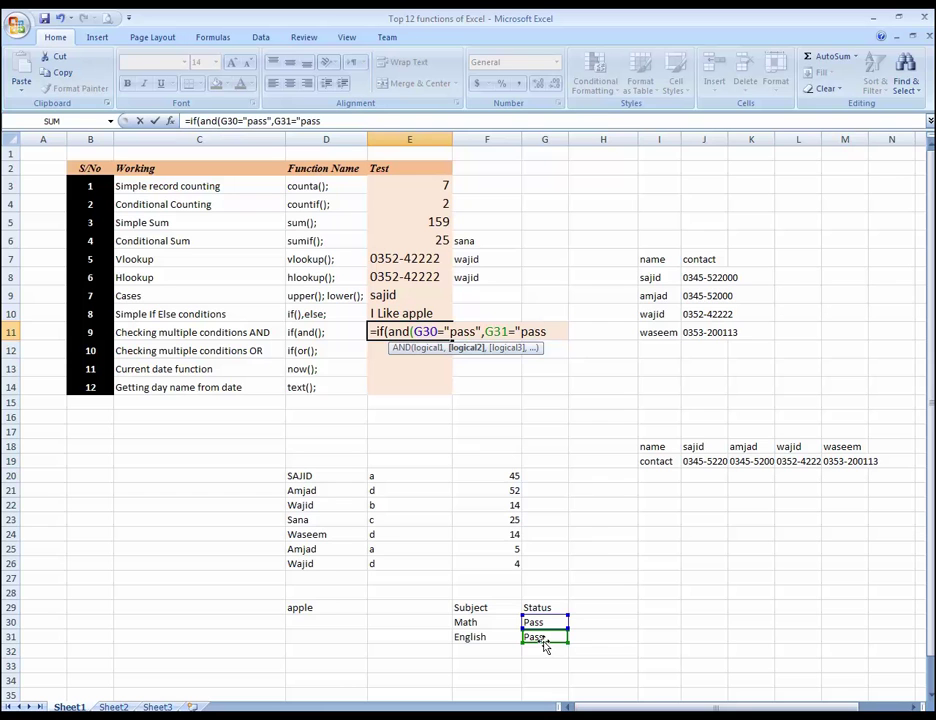
pyautogui.write('"),"')
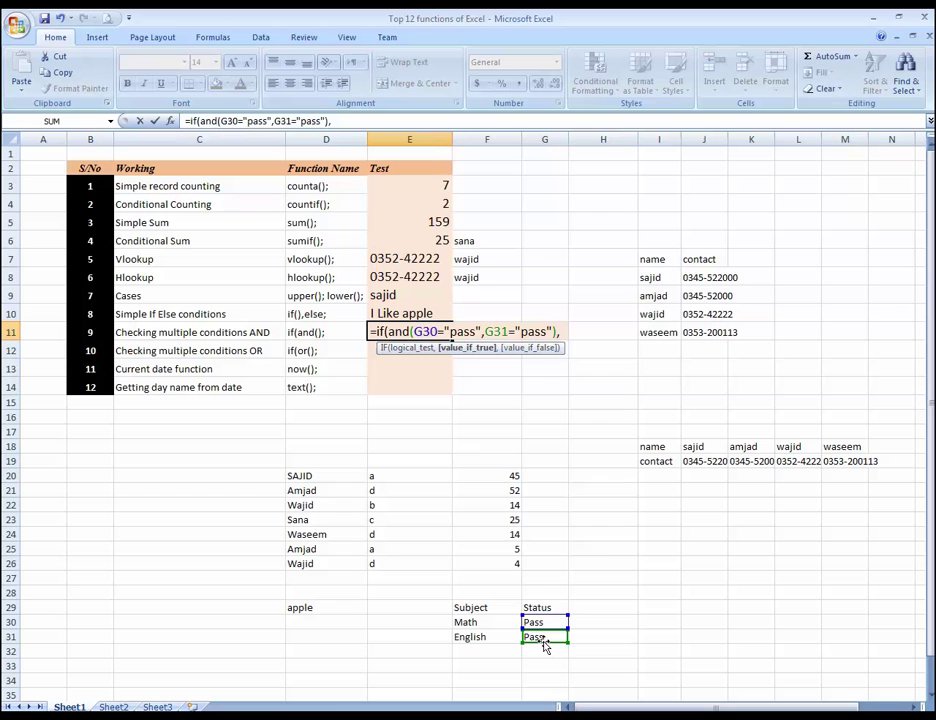
pyautogui.write('Clea')
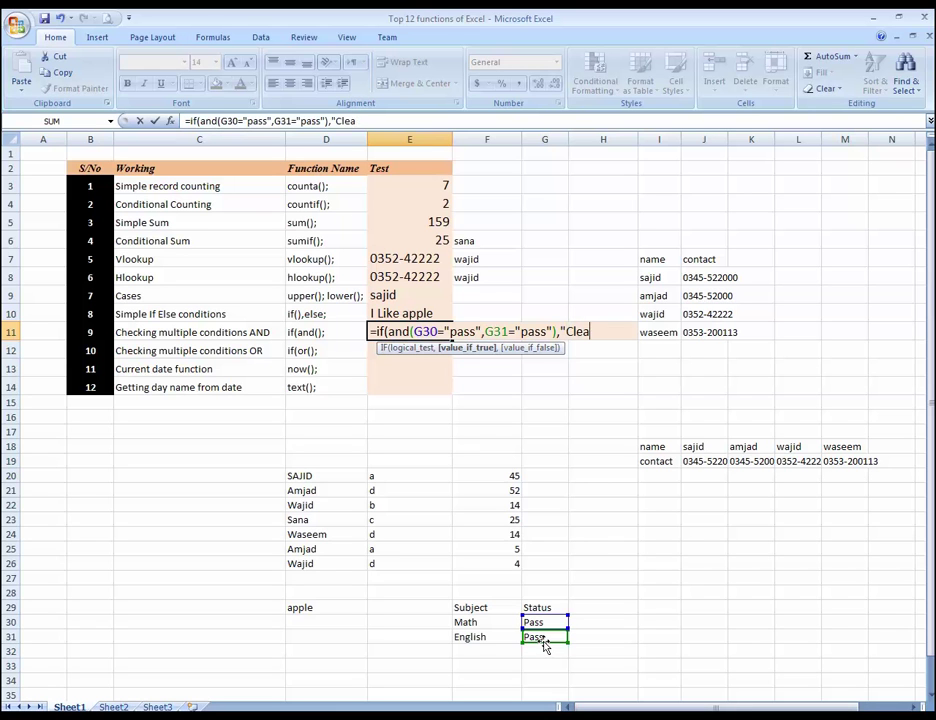
pyautogui.write('r",')
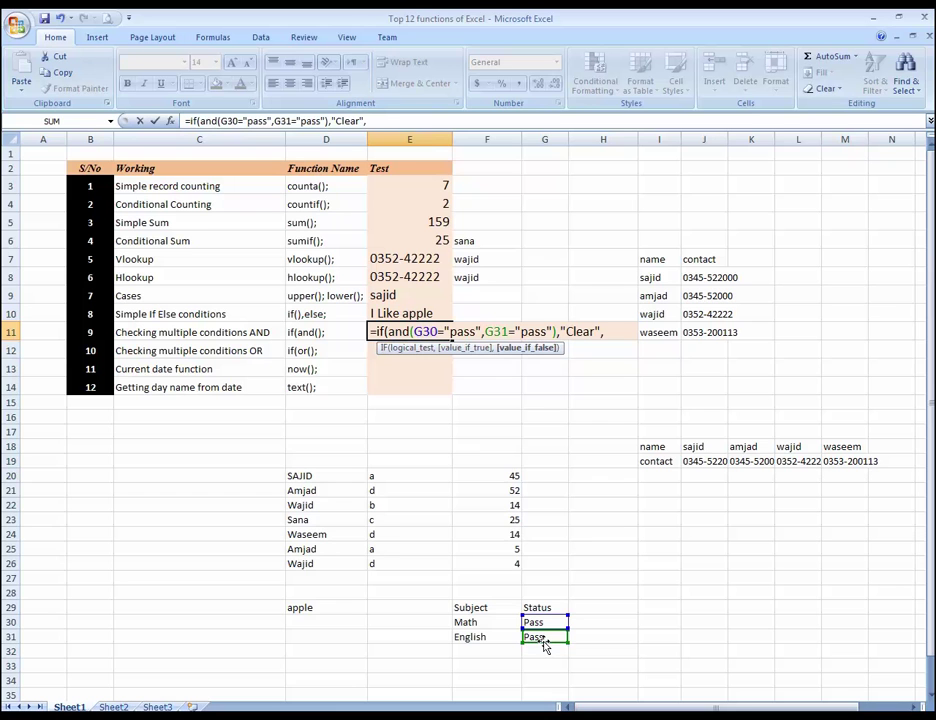
pyautogui.write('"Not')
pyautogui.write(' Clear"')
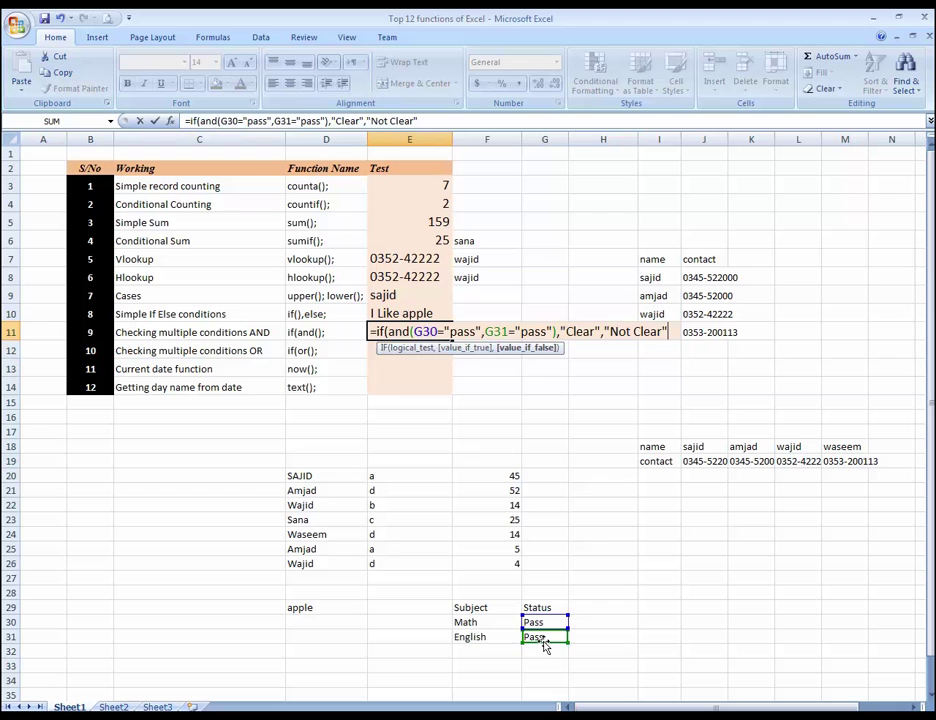
pyautogui.press('Return')
pyautogui.press('Return')
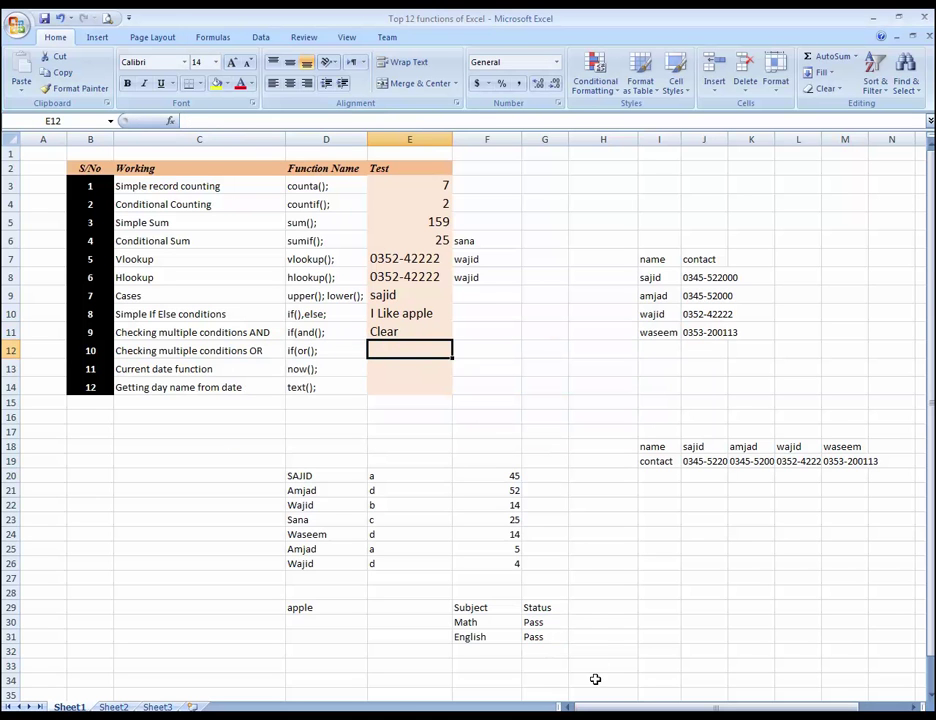
# Review the status cells G30:G31 and the IF(AND) formula in E11.
pyautogui.click(556, 632)
pyautogui.press('Up')
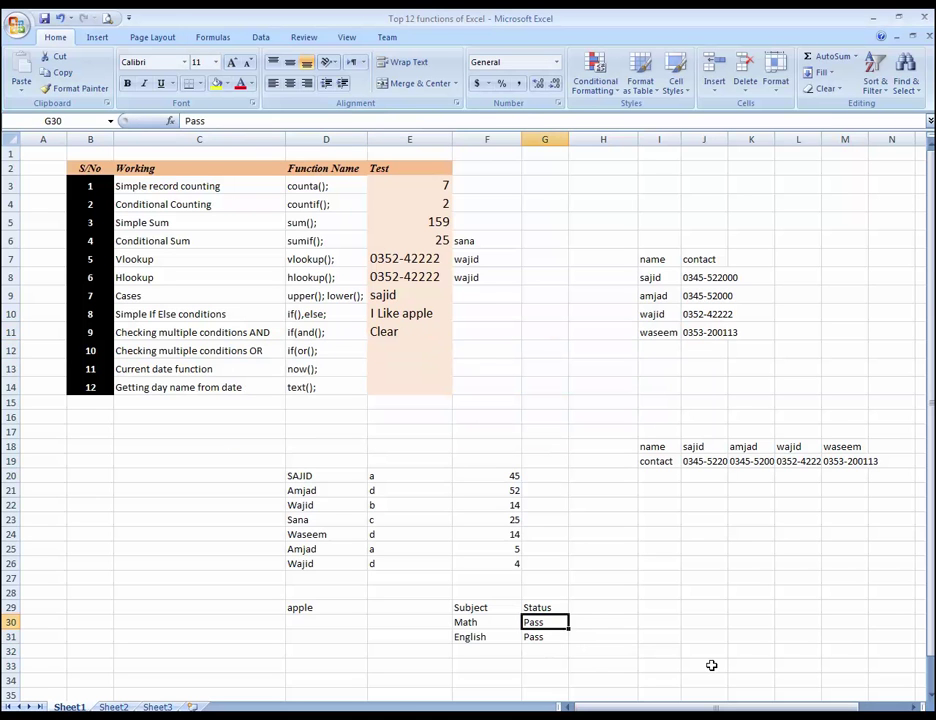
pyautogui.press('Left')
pyautogui.press('Right')
pyautogui.click(414, 334)
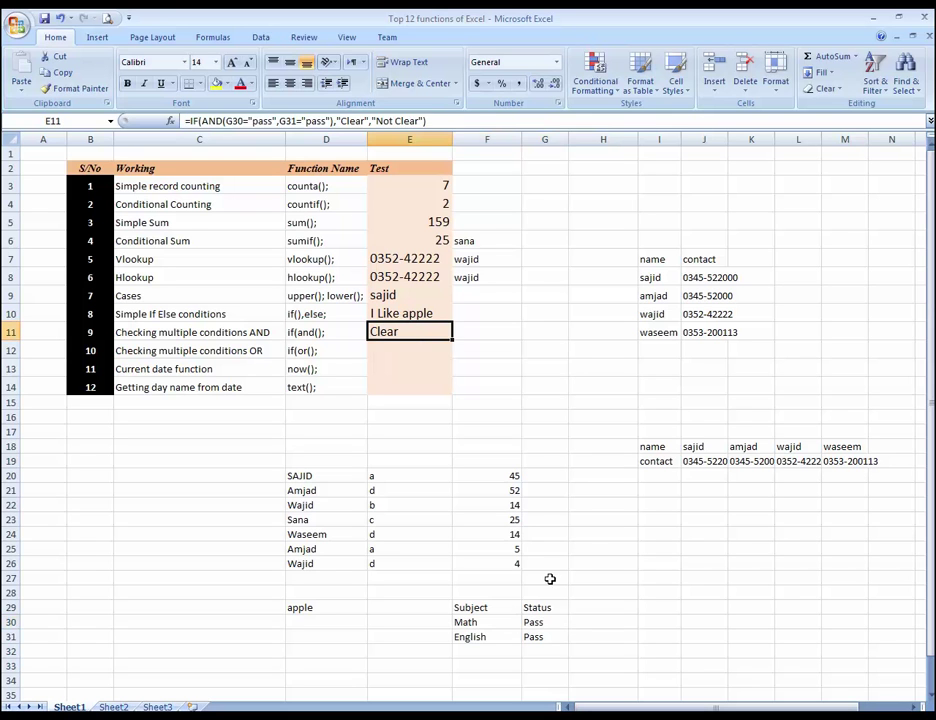
pyautogui.click(548, 623)
pyautogui.press('Down')
pyautogui.press('Up')
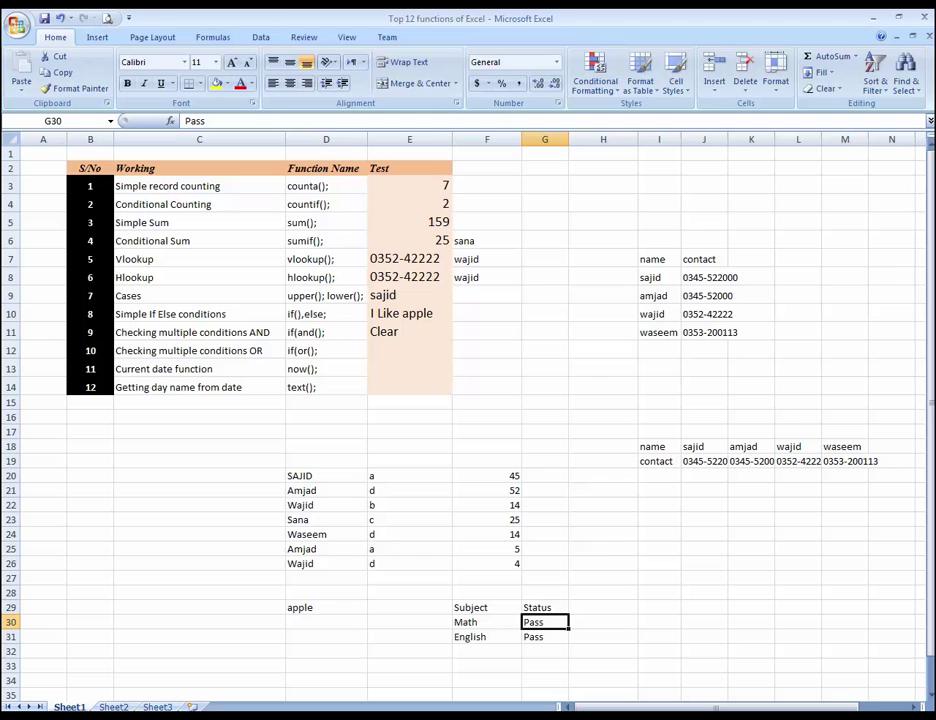
# Set both G30 and G31 to fail and confirm E11 reads Not Clear.
pyautogui.write('fail')
pyautogui.press('Return')
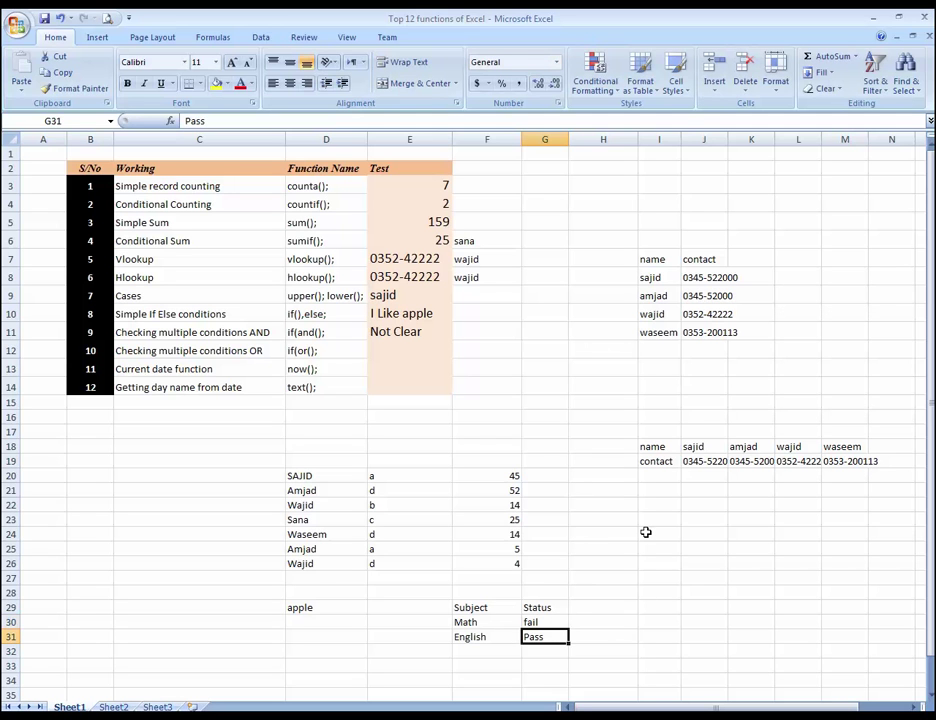
pyautogui.write('fail')
pyautogui.press('Return')
pyautogui.press('Up')
pyautogui.press('Up')
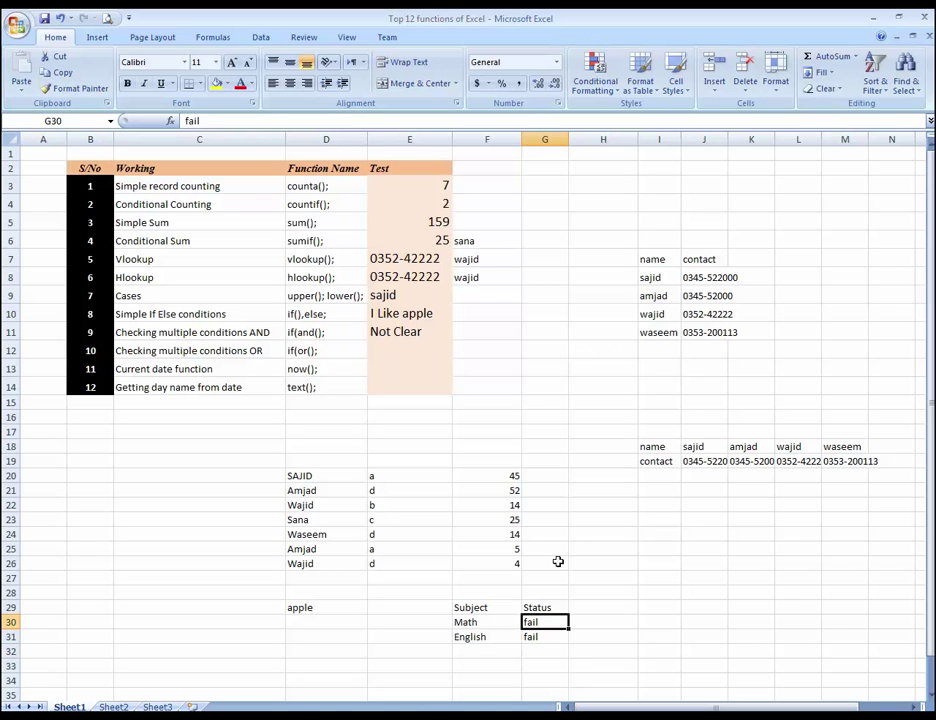
pyautogui.click(397, 333)
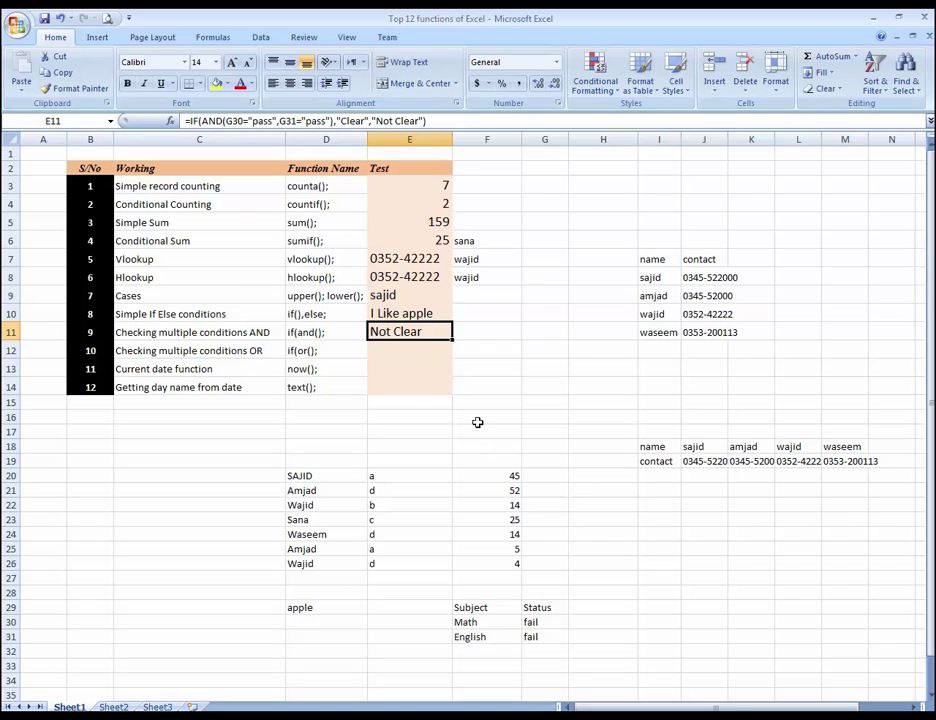
# Restore the statuses to pass so E11 shows Clear again.
pyautogui.press('Down')
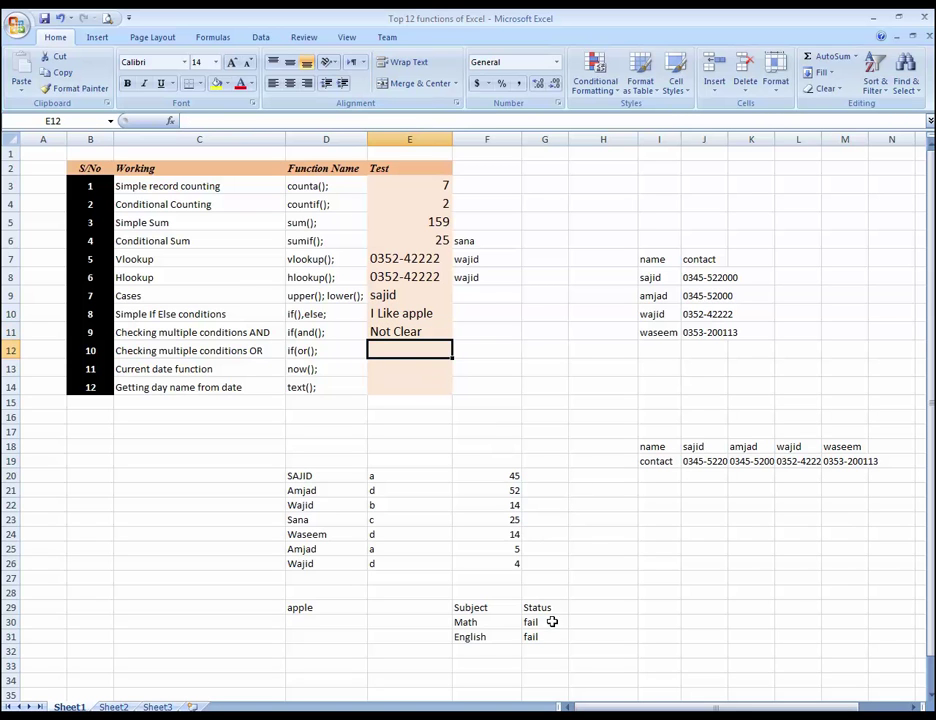
pyautogui.click(545, 621)
pyautogui.write('pas')
pyautogui.press('Return')
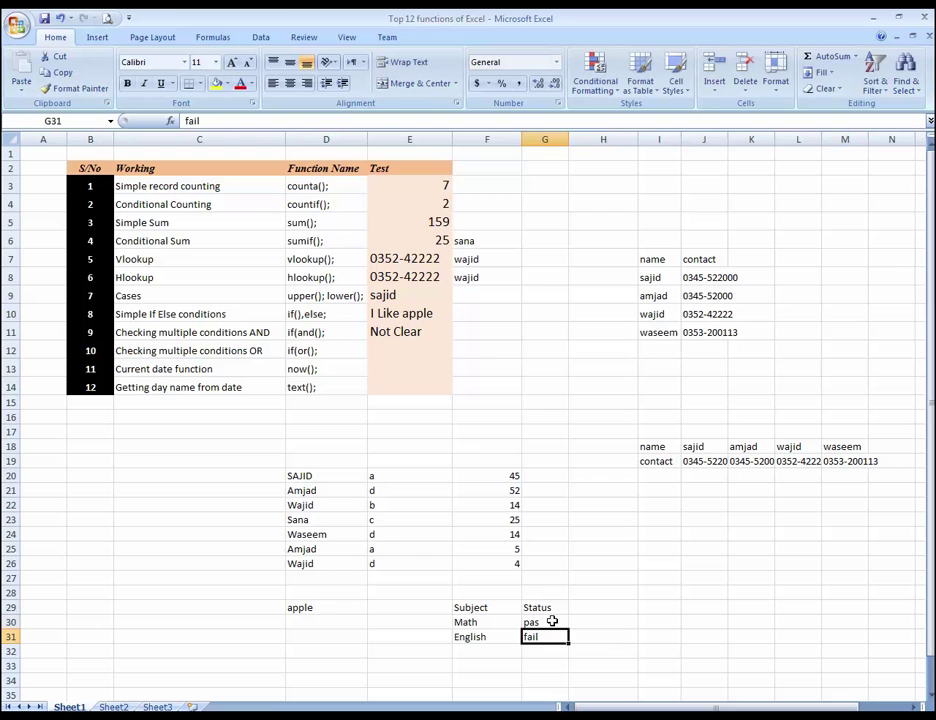
pyautogui.write('pas')
pyautogui.click(552, 621)
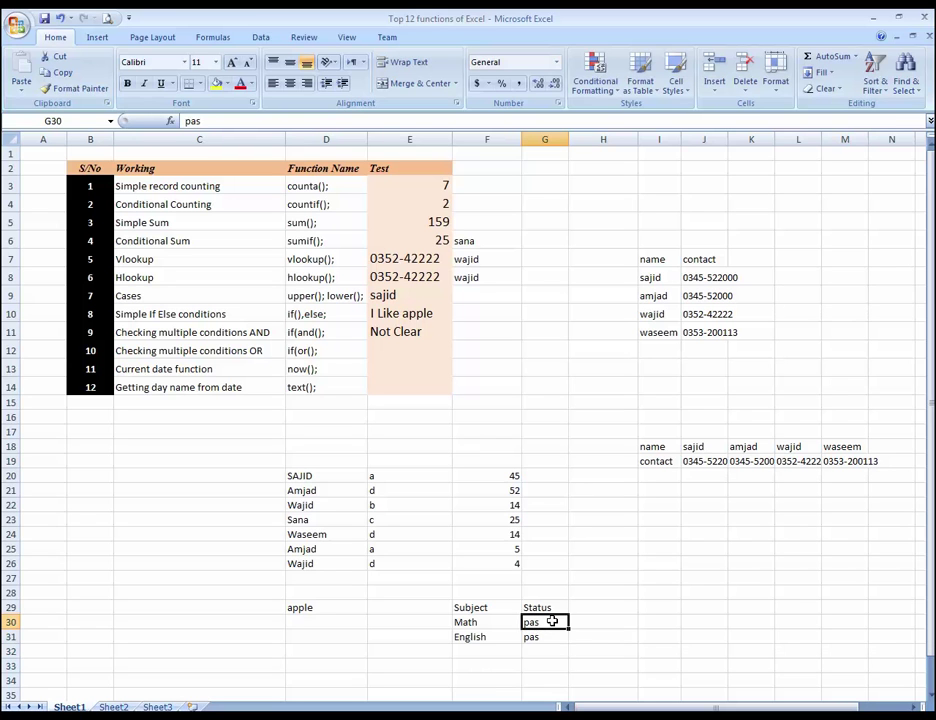
pyautogui.write('pass')
pyautogui.press('Return')
pyautogui.write('s')
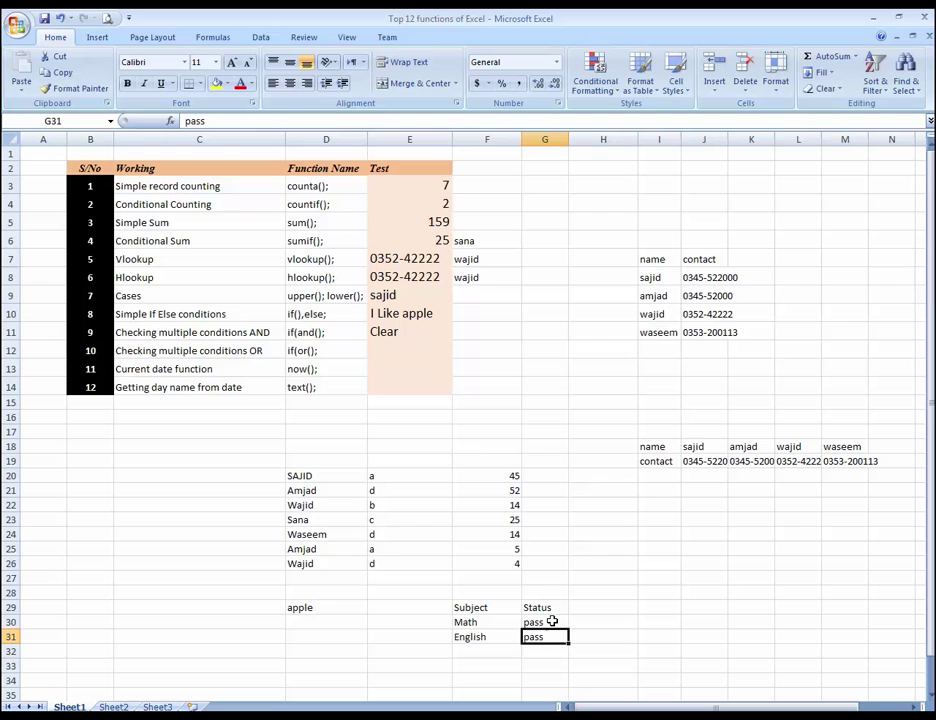
pyautogui.click(420, 350)
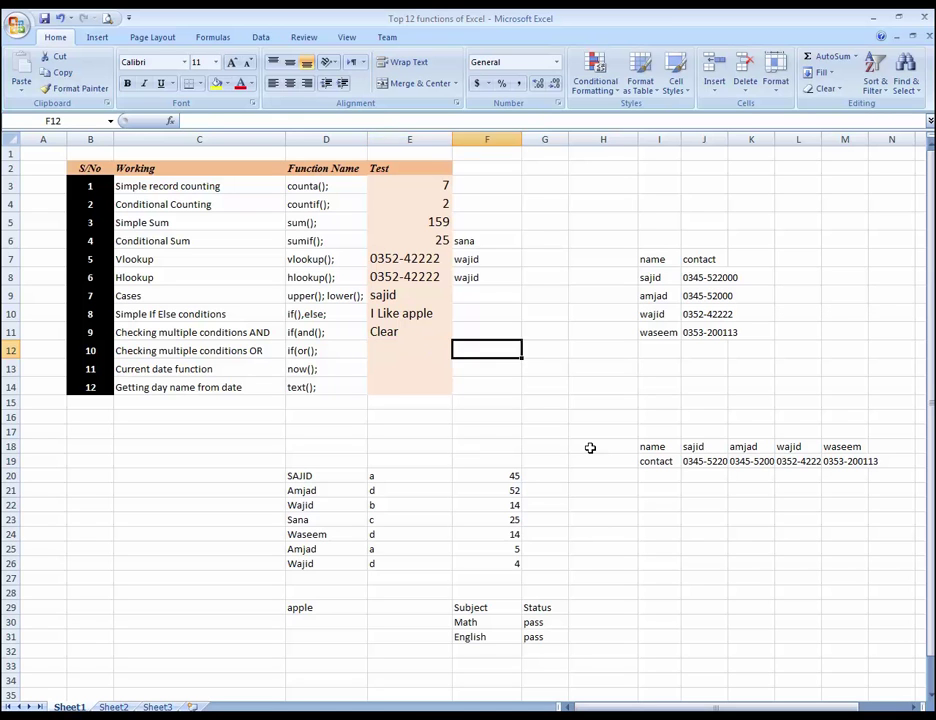
# Draft an IF(OR) formula in E12 testing G30 and G31 for "pass", returning "Clear" or "Not Clear".
pyautogui.write('=')
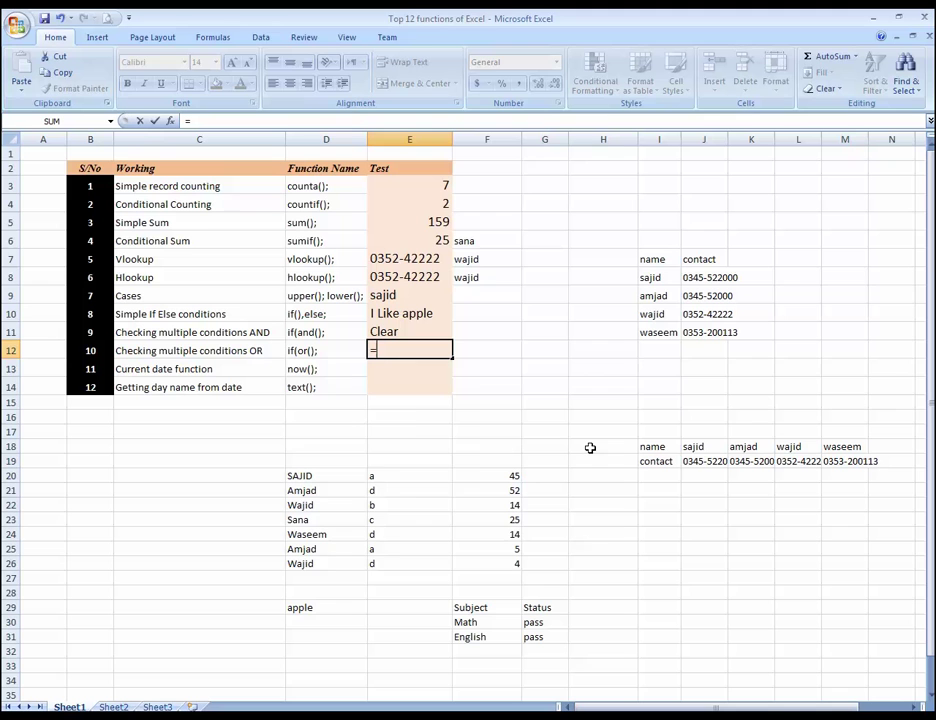
pyautogui.write('if(or')
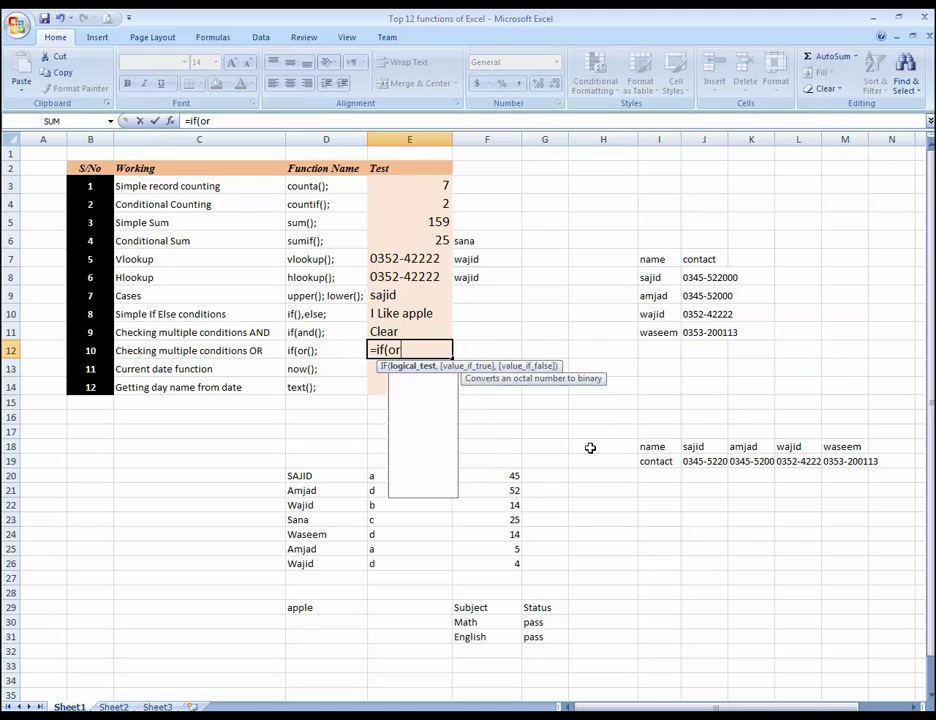
pyautogui.write('(')
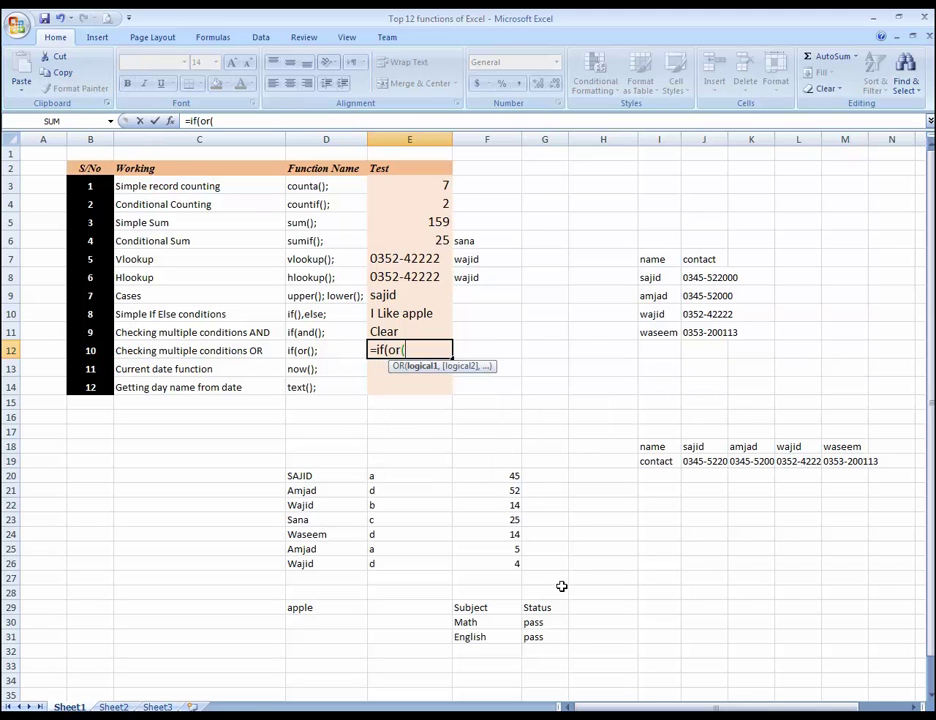
pyautogui.click(545, 623)
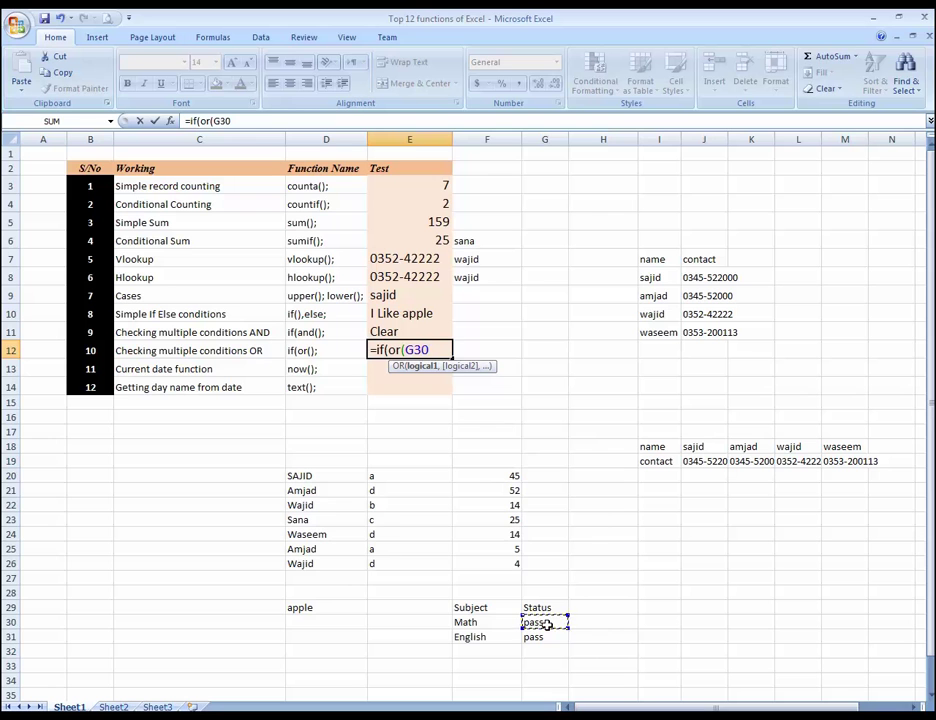
pyautogui.write('"pa')
pyautogui.write('ss"')
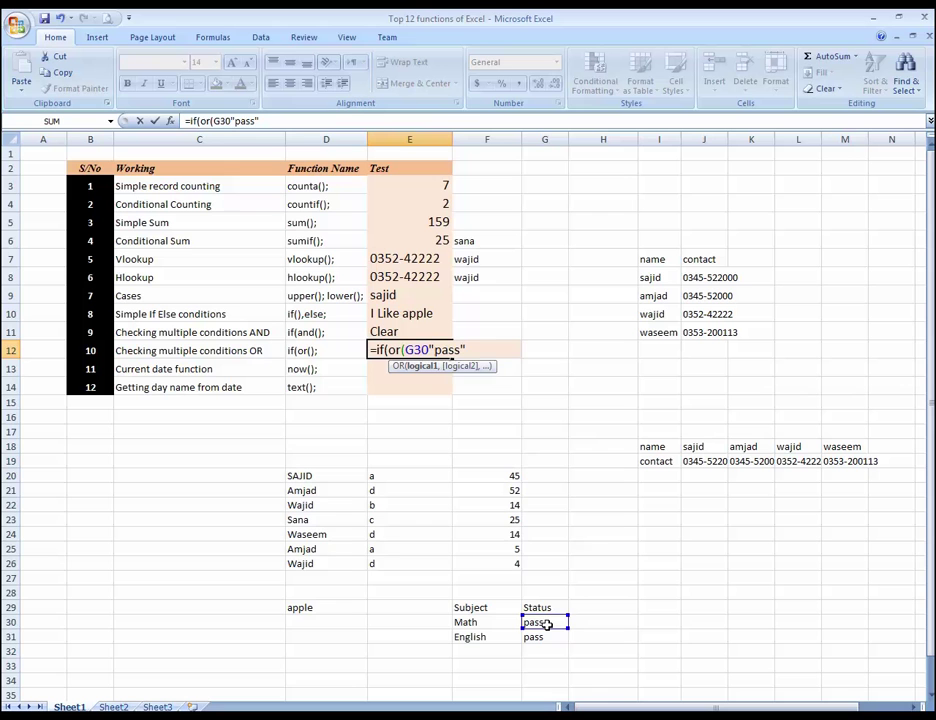
pyautogui.write(',')
pyautogui.click(541, 636)
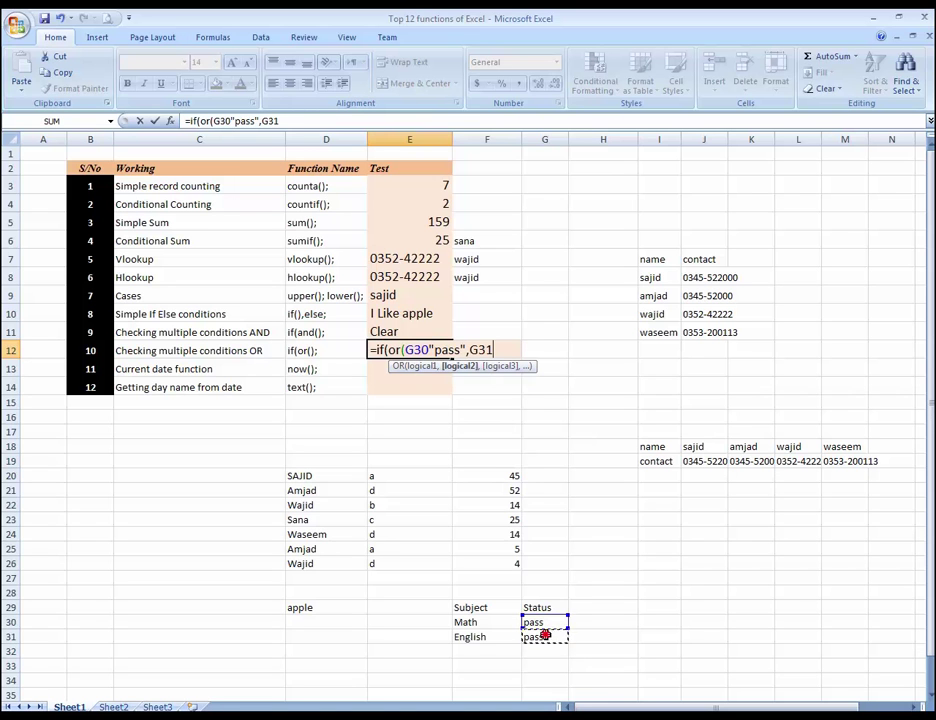
pyautogui.write('"')
pyautogui.press('BackSpace')
pyautogui.write('="')
pyautogui.write('pass"')
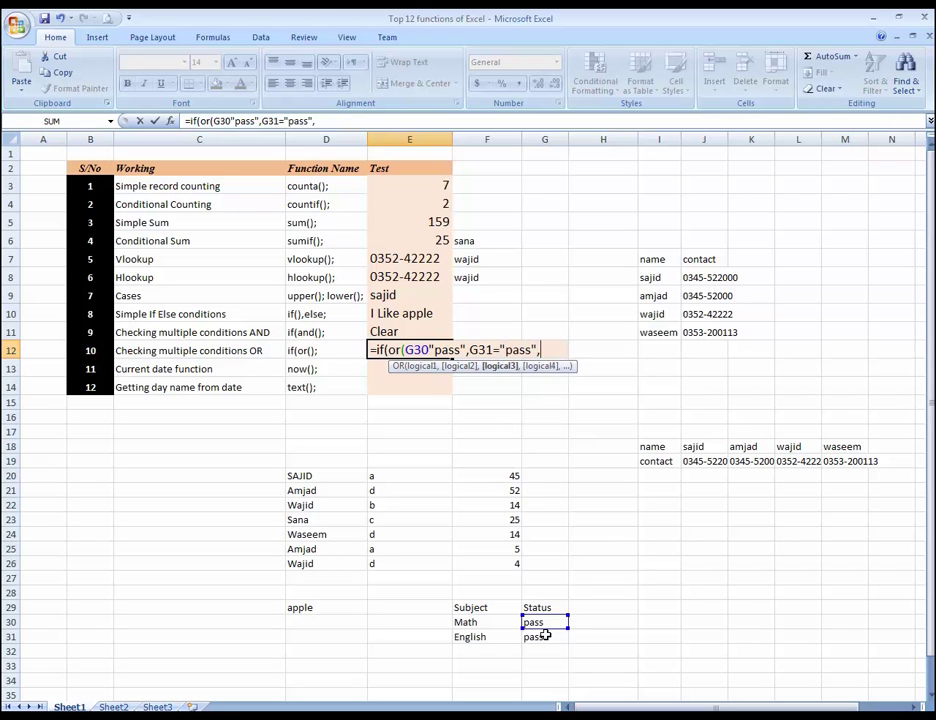
pyautogui.write(')')
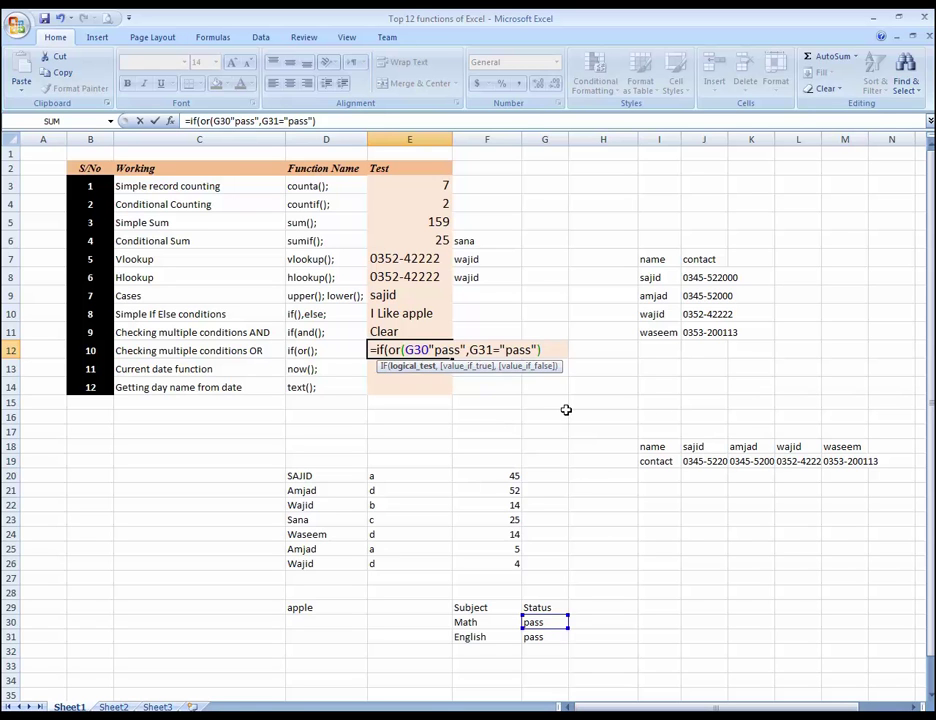
pyautogui.write(',')
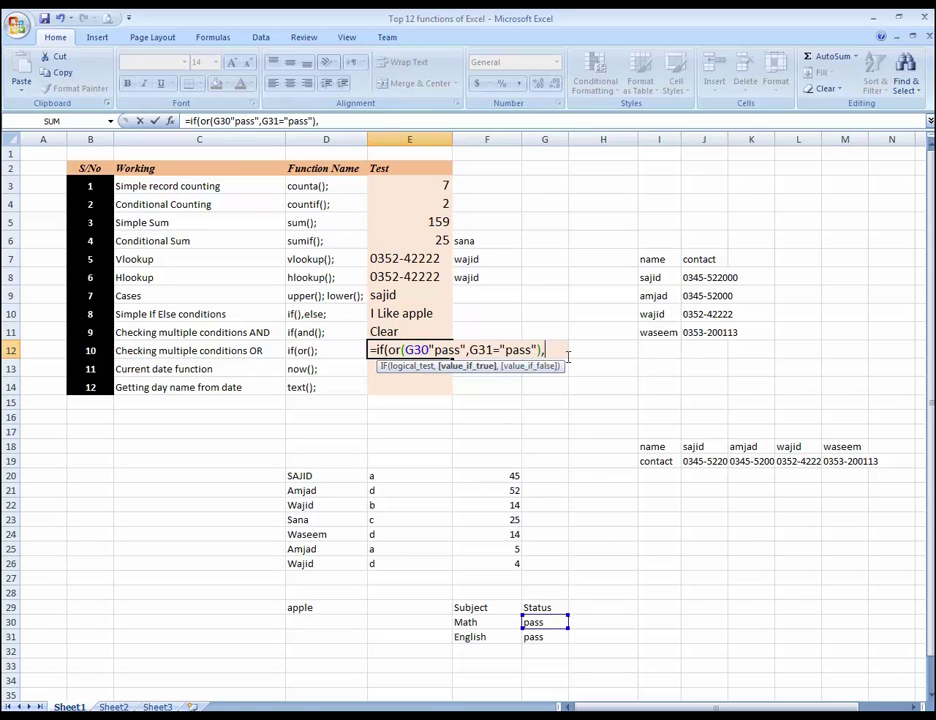
pyautogui.write('"')
pyautogui.write('Clear"')
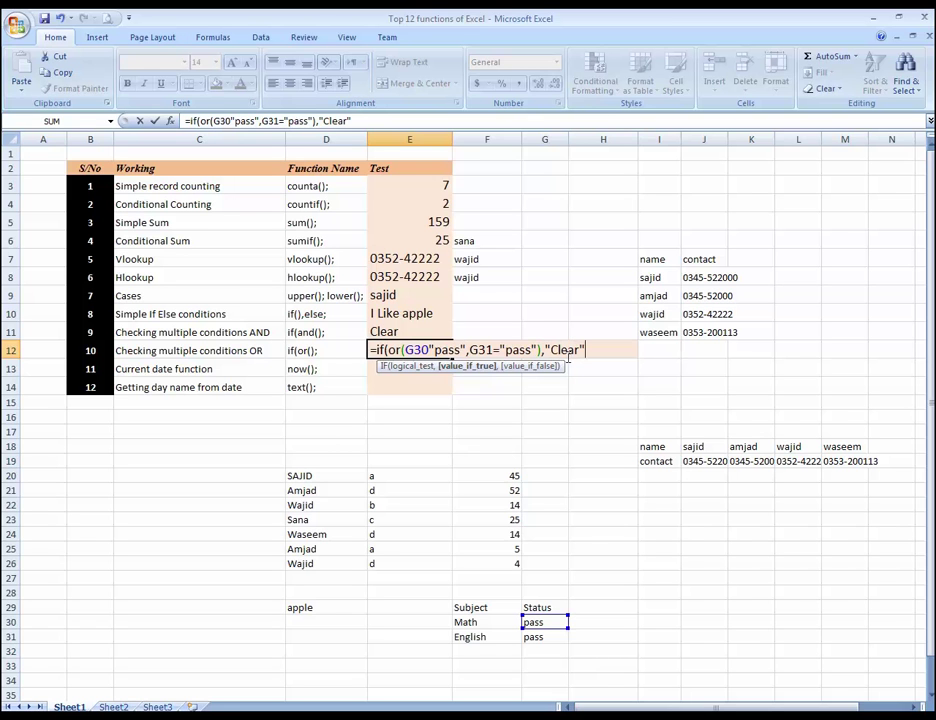
pyautogui.write(',')
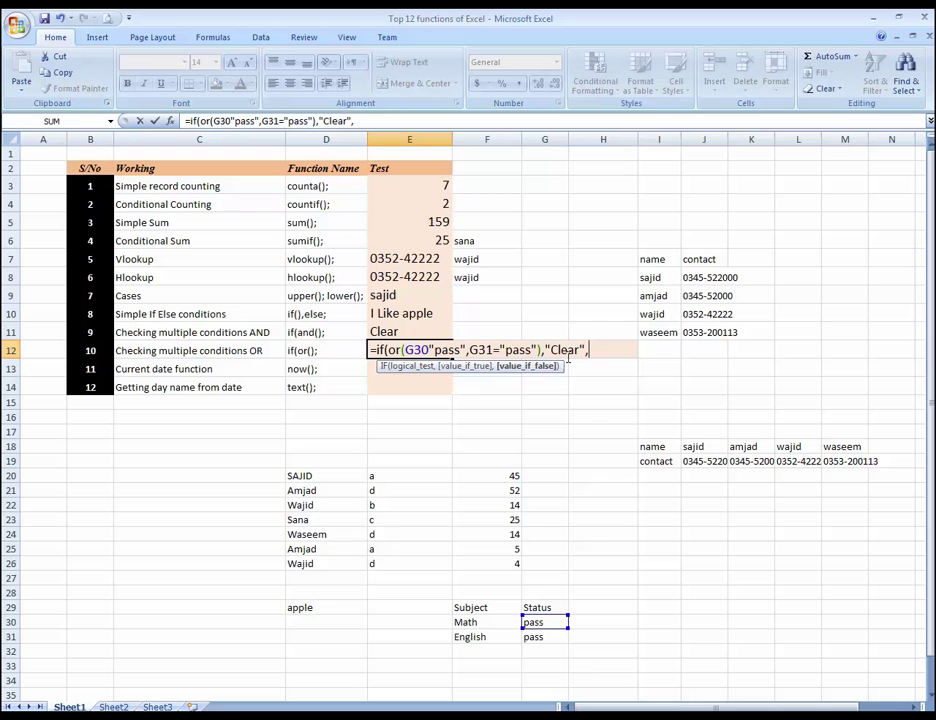
pyautogui.write('"Nor')
pyautogui.press('BackSpace')
pyautogui.write('t Clear')
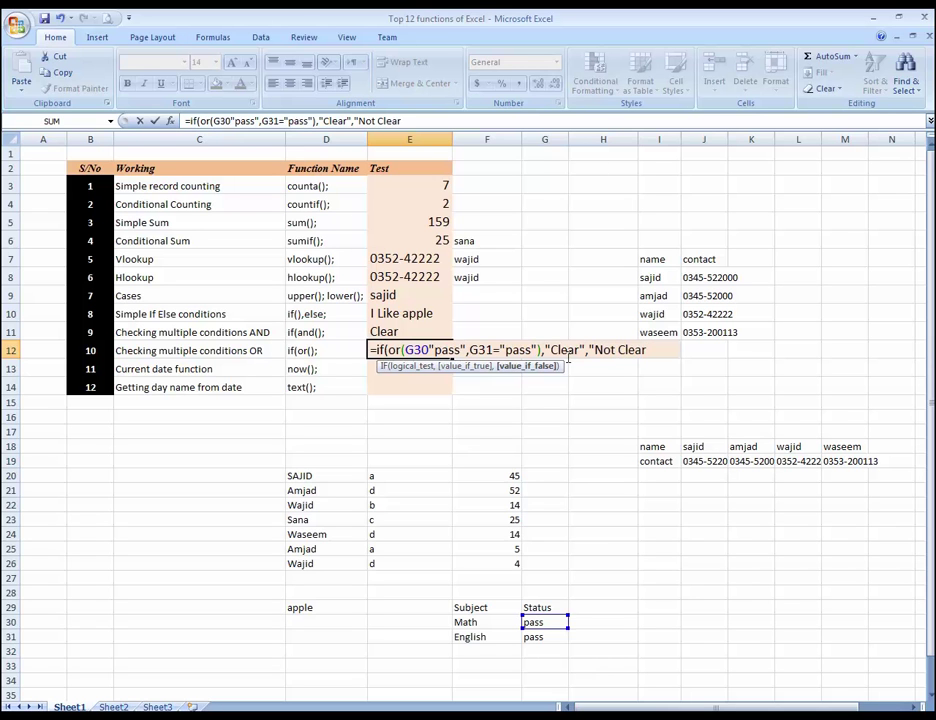
pyautogui.press('Return')
pyautogui.press('Return')
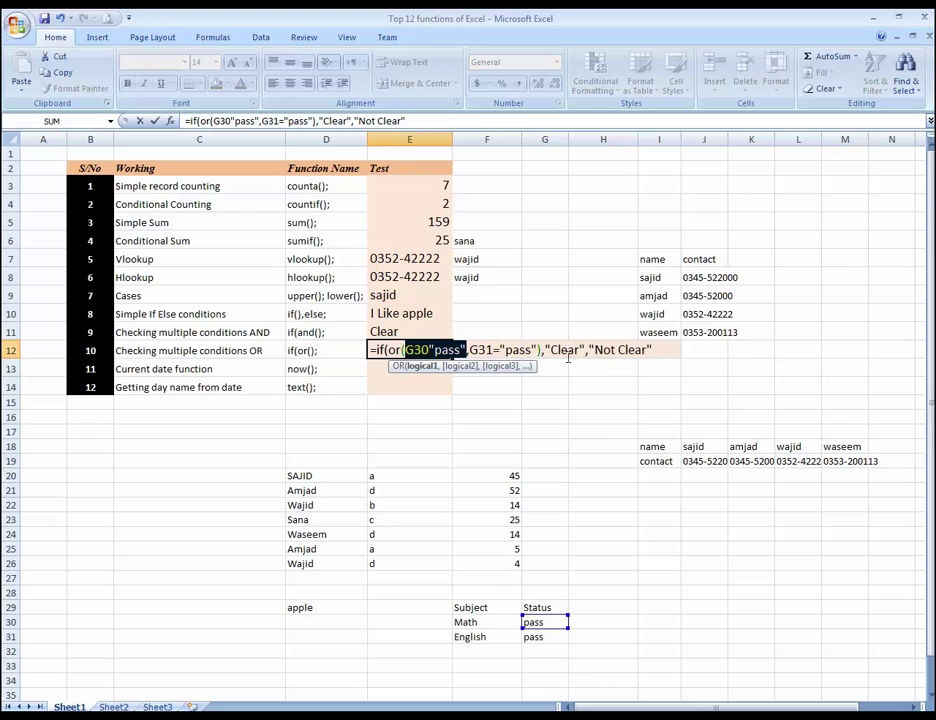
pyautogui.press('Right')
pyautogui.press('Right')
pyautogui.press('Right')
pyautogui.press('Right')
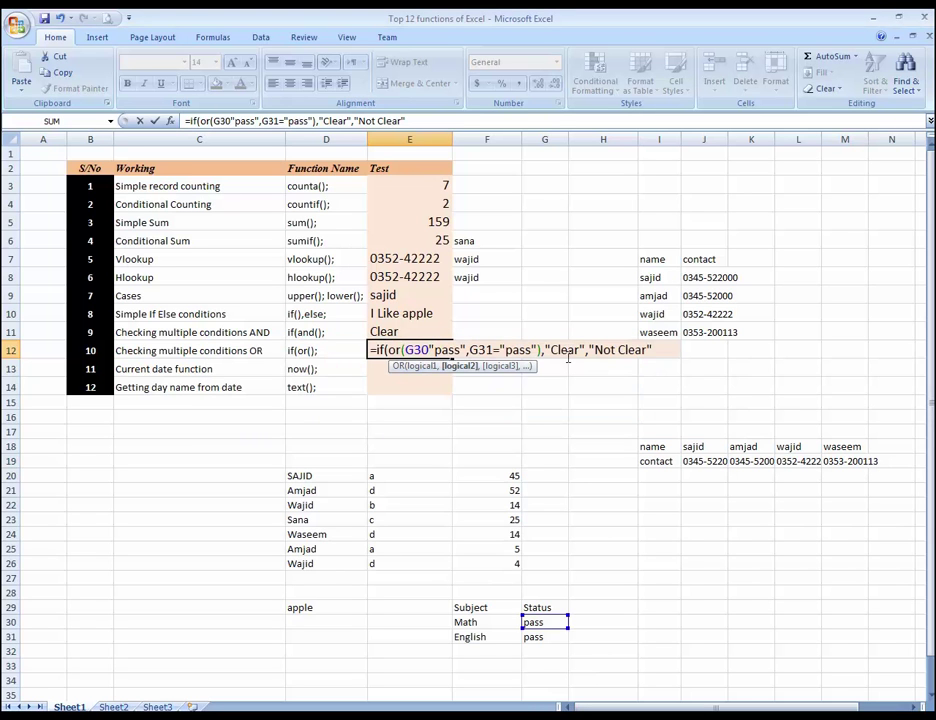
pyautogui.press('Left')
pyautogui.press('Left')
pyautogui.press('Left')
pyautogui.press('Left')
pyautogui.press('Left')
pyautogui.press('Left')
# Accept Excel's suggested correction so the IF(OR) formula is entered in E12.
pyautogui.write('=')
pyautogui.press('Return')
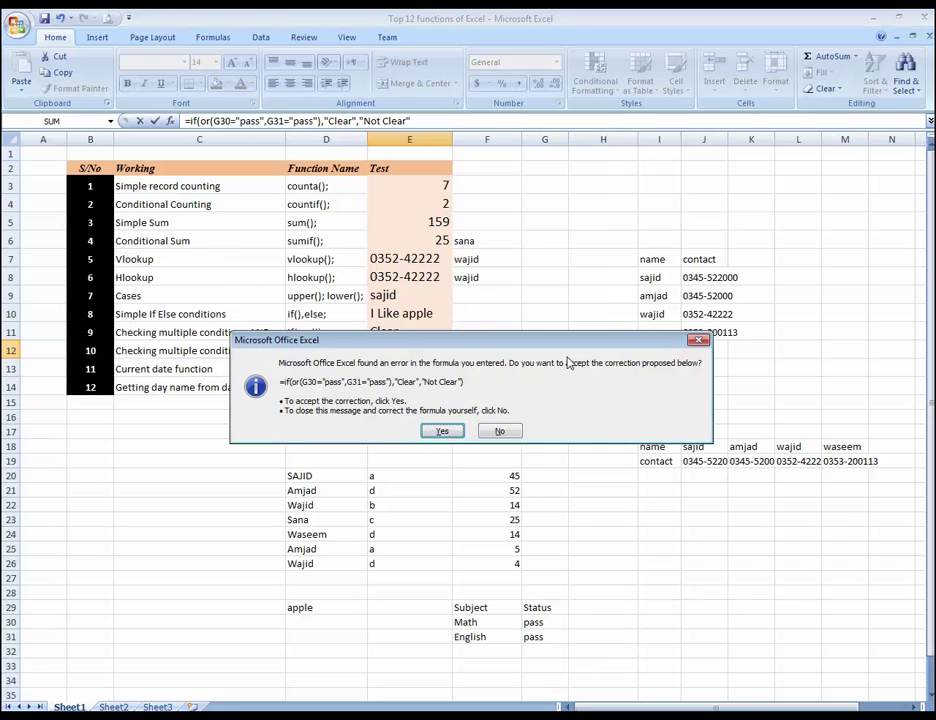
pyautogui.press('Return')
pyautogui.press('Up')
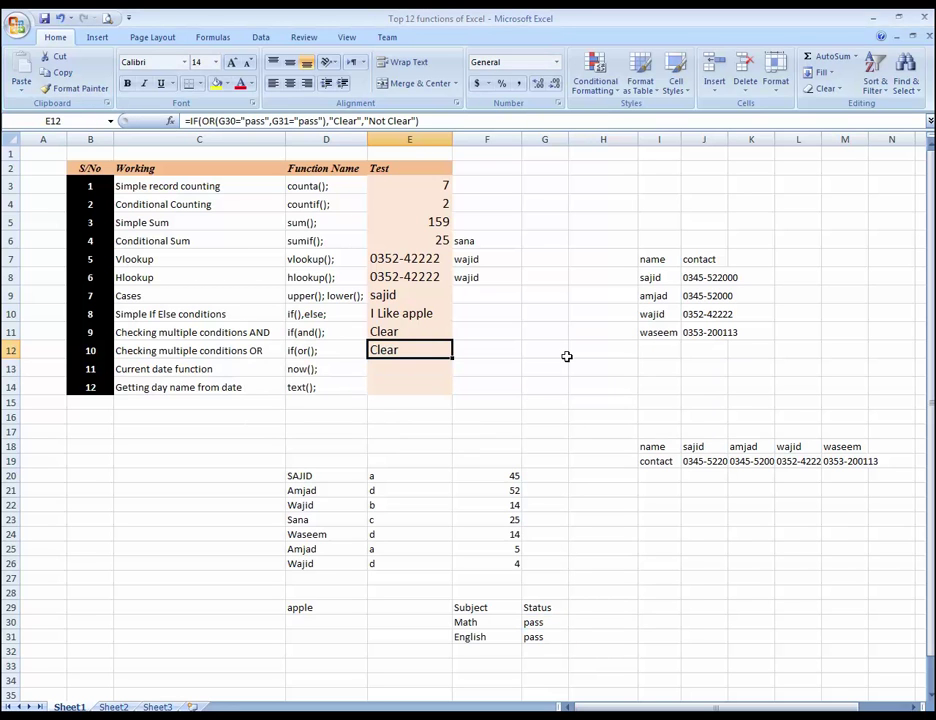
pyautogui.click(545, 621)
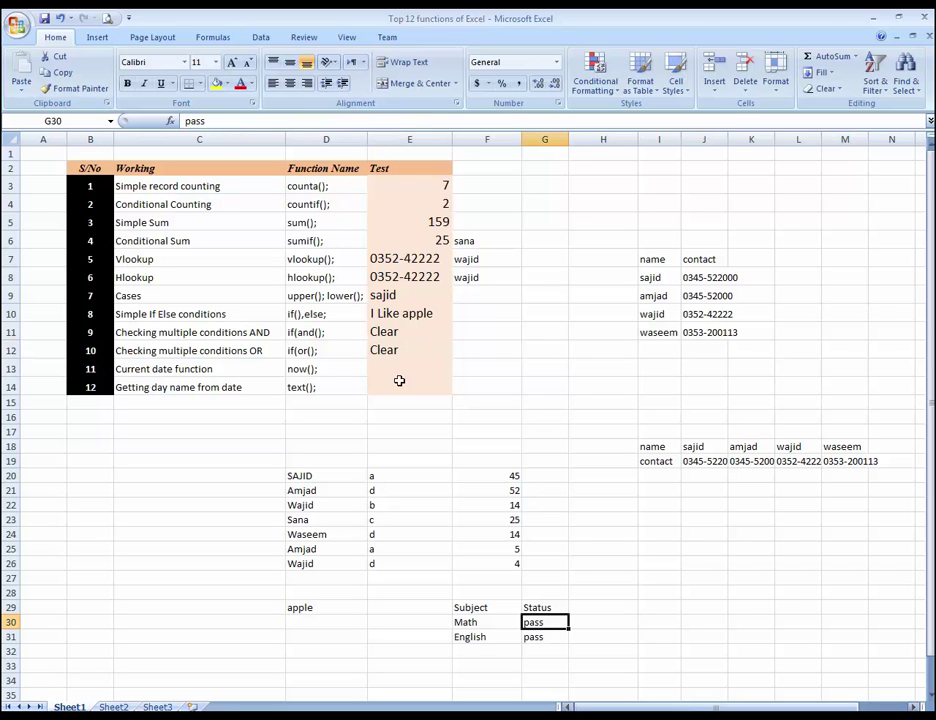
pyautogui.click(390, 350)
# Set Math and English statuses to Fail, watching E12 switch to Not Clear.
pyautogui.click(558, 626)
pyautogui.write('Fail')
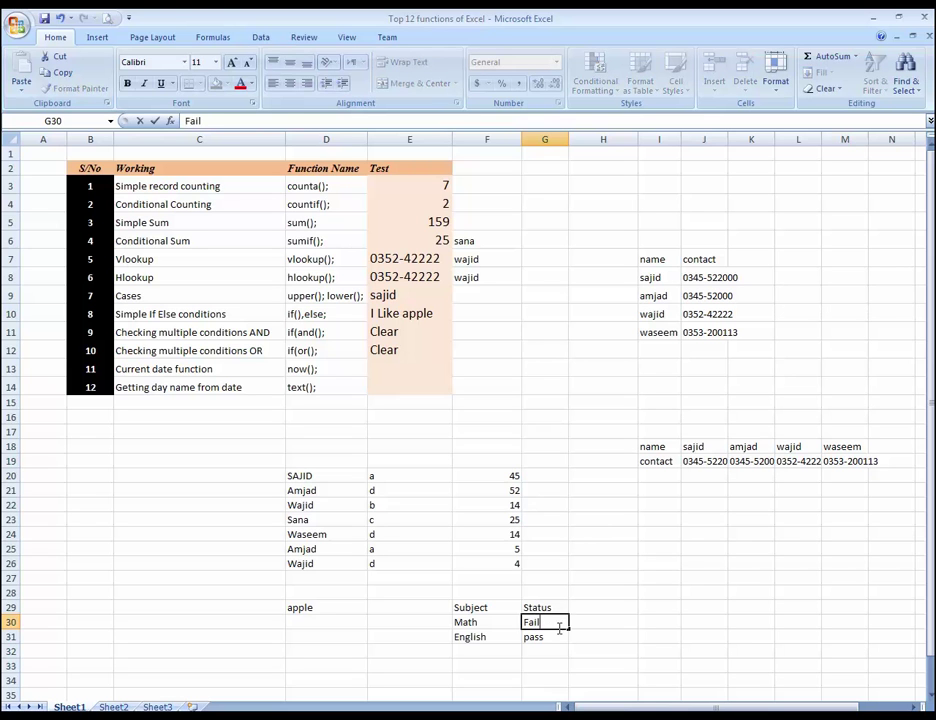
pyautogui.hotkey('ctrl', 'Return')
pyautogui.click(383, 352)
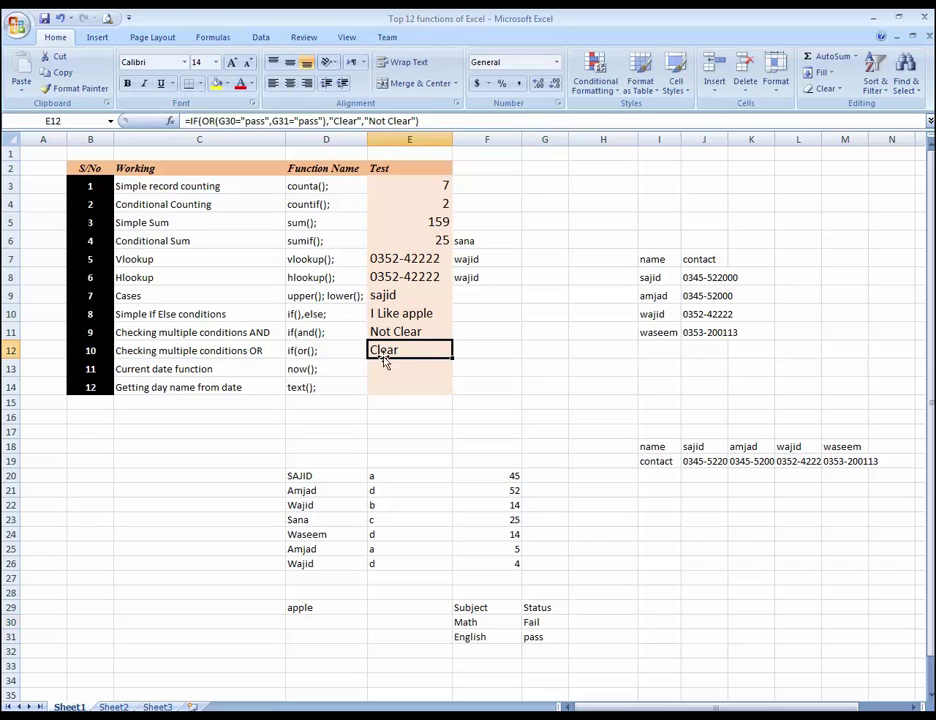
pyautogui.click(539, 637)
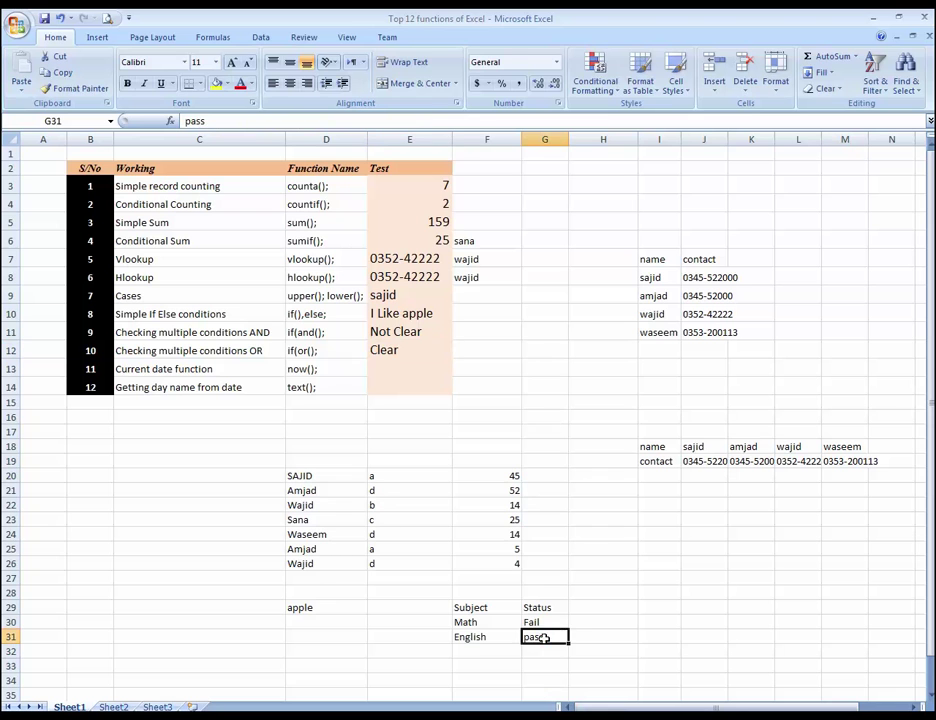
pyautogui.write('Fail')
pyautogui.press('Return')
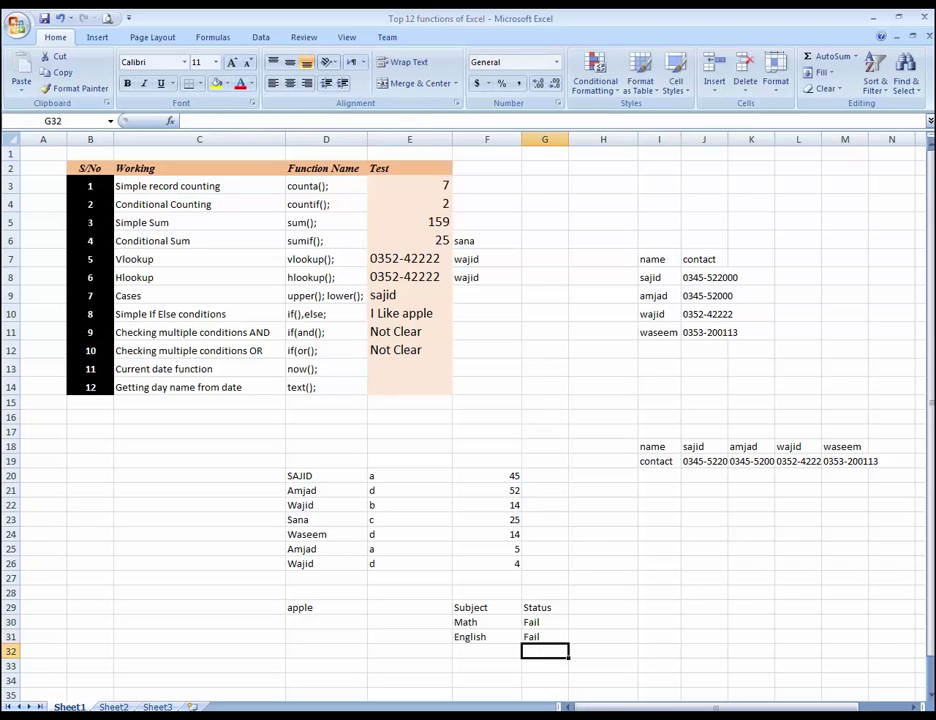
# Change the English status in G31 back to pass so E12 shows Clear.
pyautogui.click(541, 621)
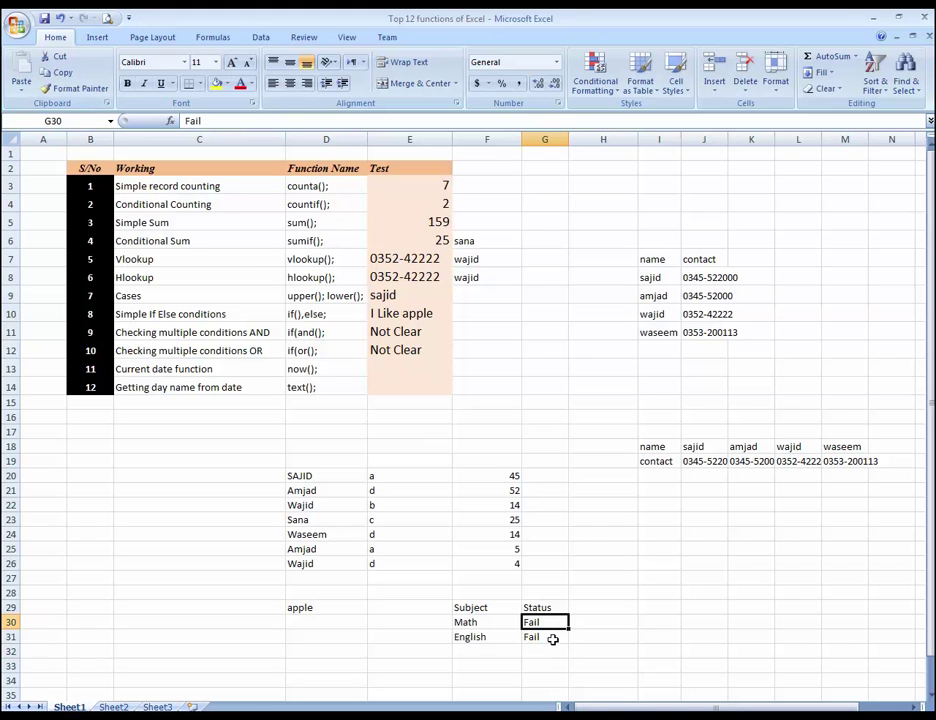
pyautogui.click(550, 637)
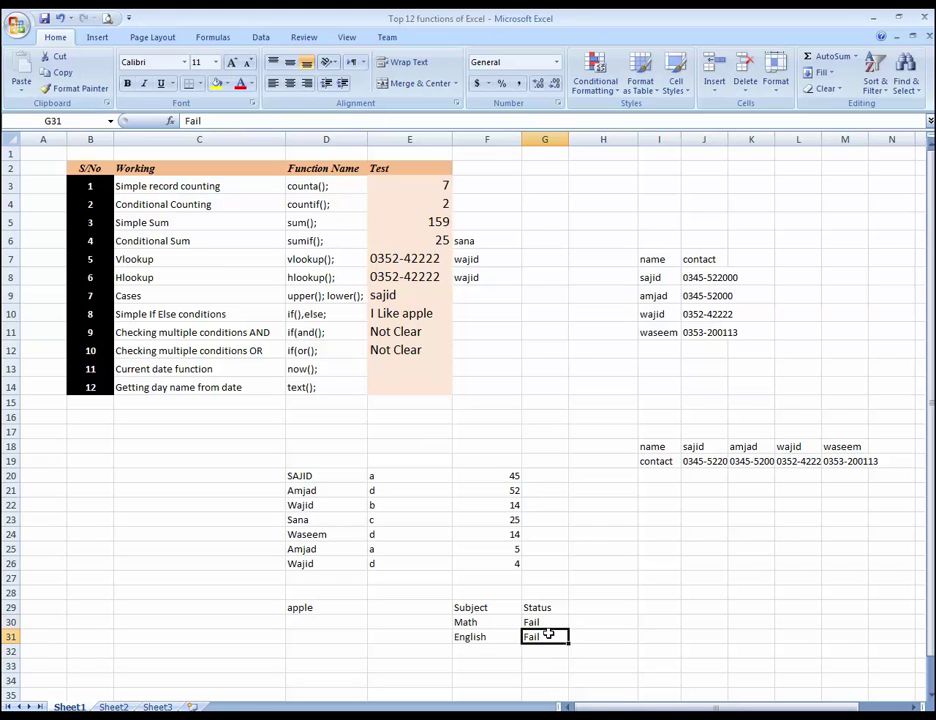
pyautogui.click(409, 351)
pyautogui.click(556, 634)
pyautogui.write('pa')
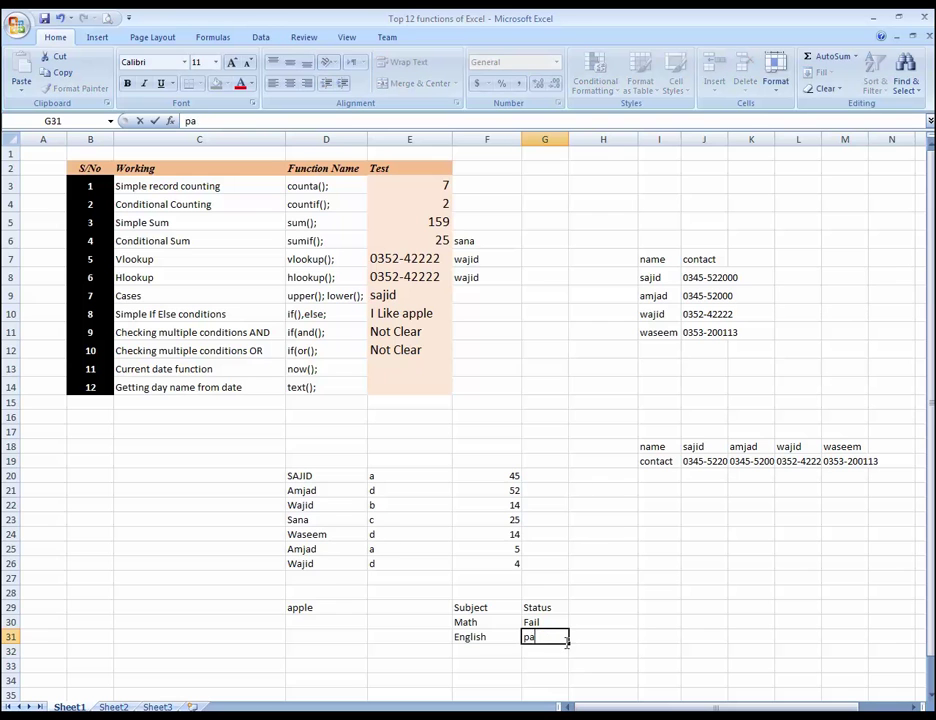
pyautogui.write('ss')
pyautogui.hotkey('ctrl', 'Return')
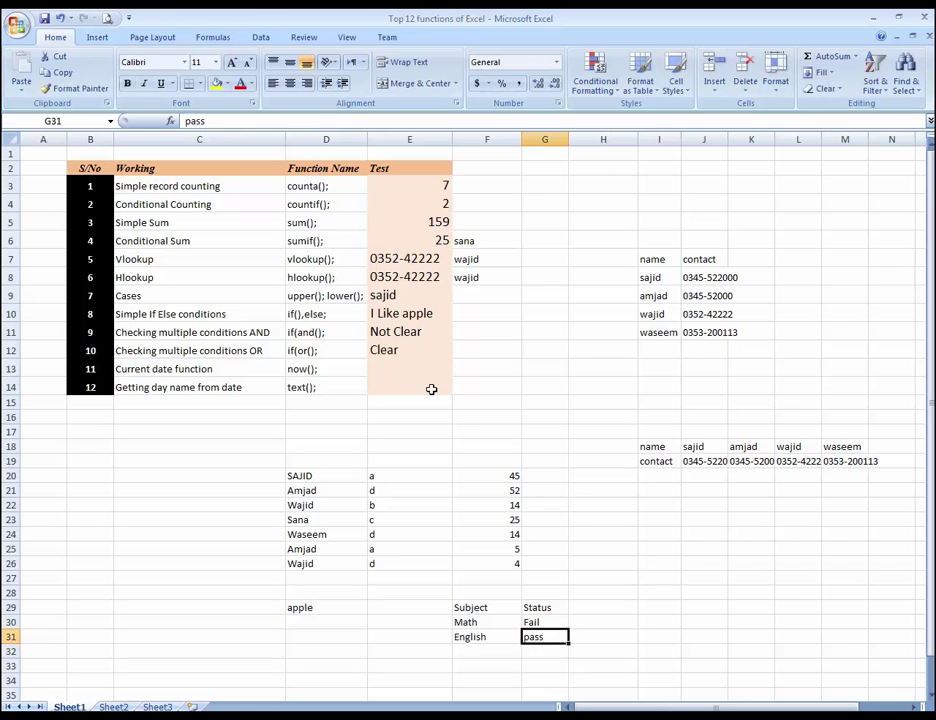
# Enter =NOW() in E13 so it shows 21-04-16 14:25.
pyautogui.click(397, 368)
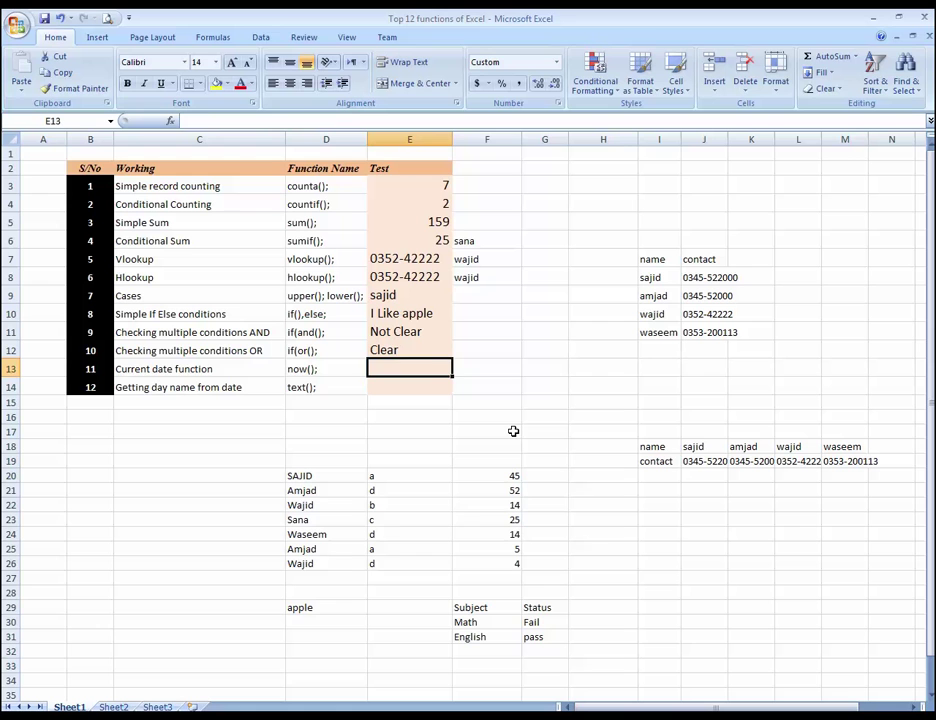
pyautogui.press('Left')
pyautogui.press('Left')
pyautogui.press('Left')
pyautogui.press('Right')
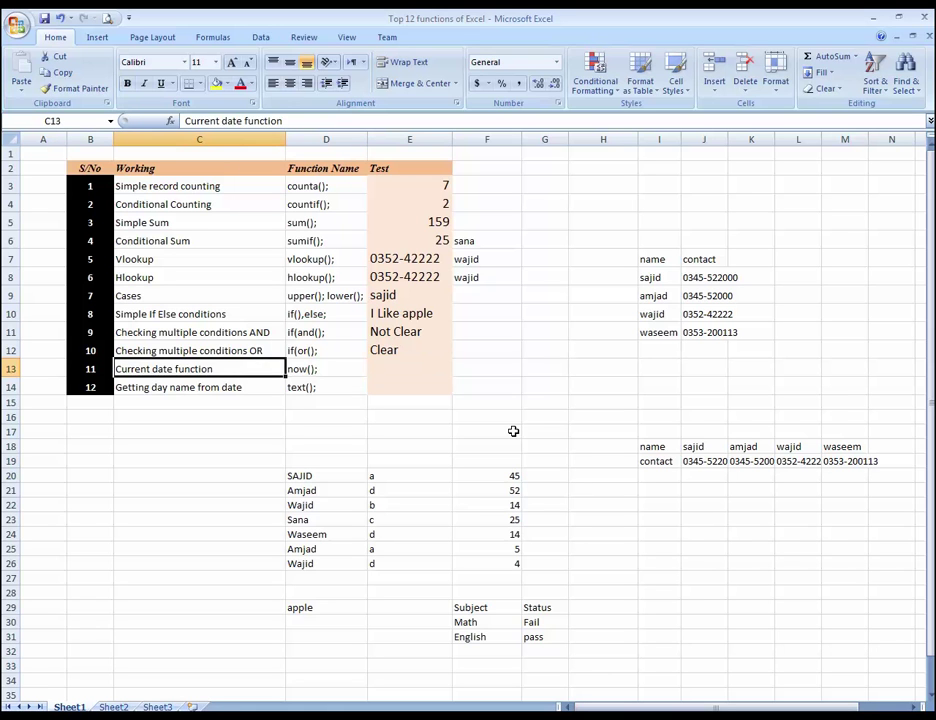
pyautogui.press('Right')
pyautogui.press('Right')
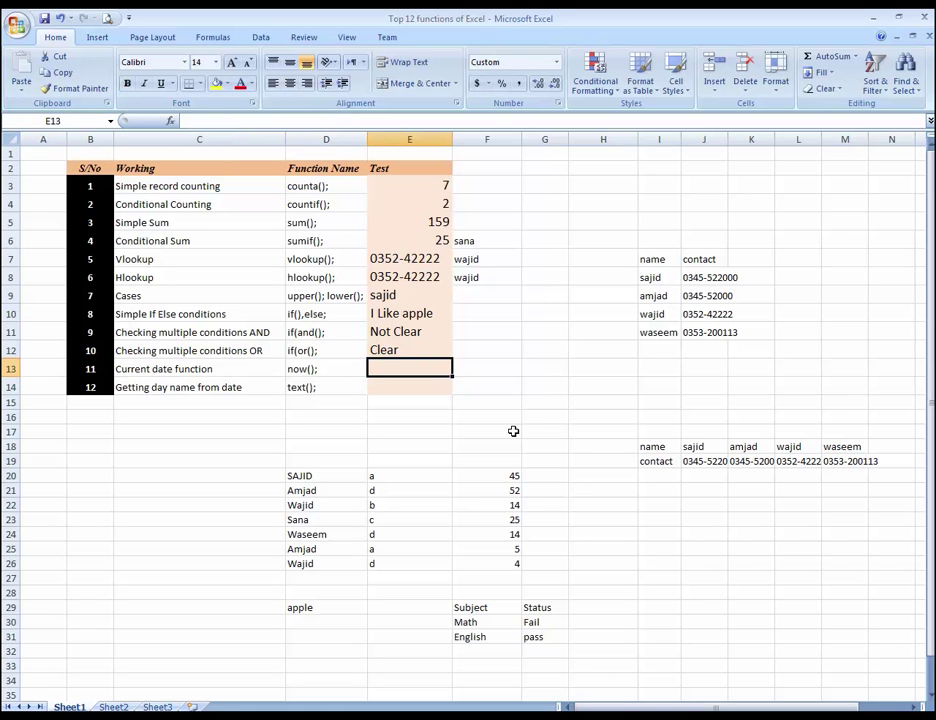
pyautogui.write('=now(')
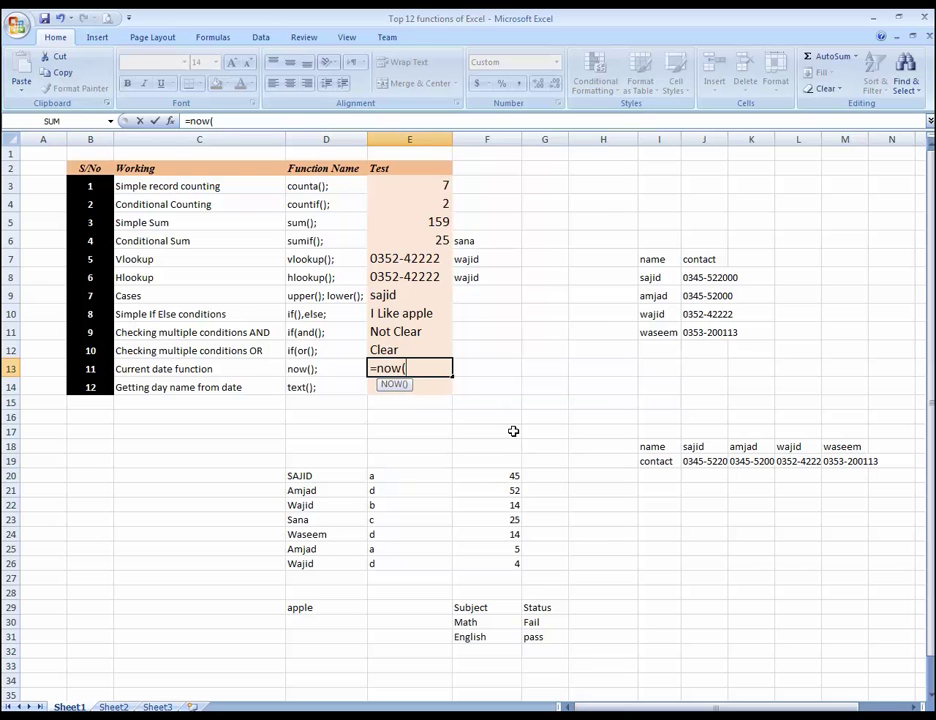
pyautogui.write(')')
pyautogui.press('Return')
pyautogui.press('Return')
pyautogui.press('BackSpace')
pyautogui.press('Return')
pyautogui.press('Up')
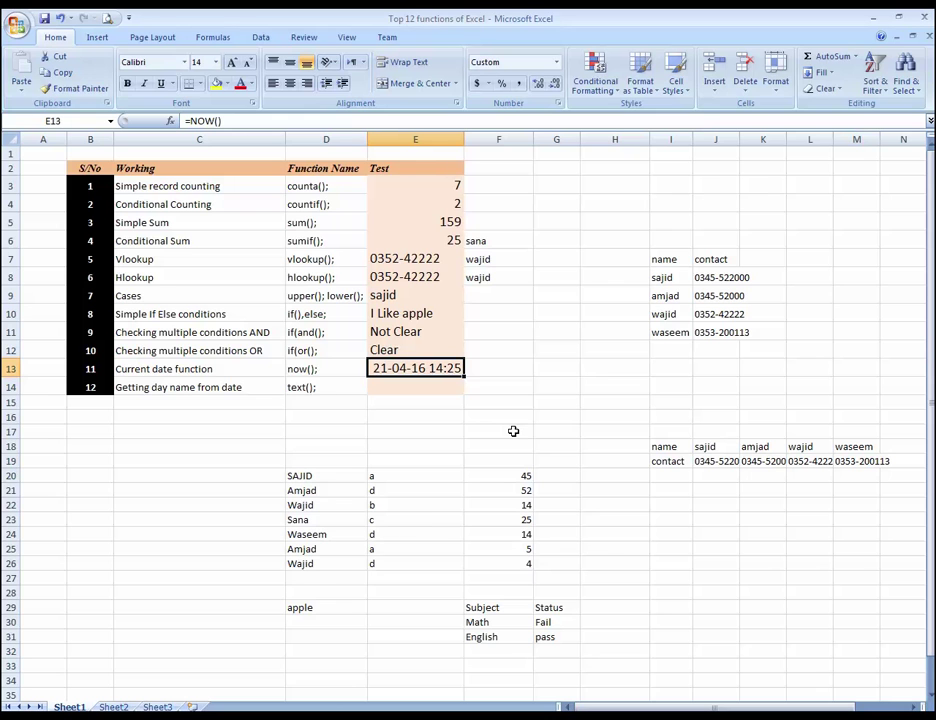
# Enter =TEXT(E13,"DDDD") in E14 so it displays Thursday.
pyautogui.click(420, 388)
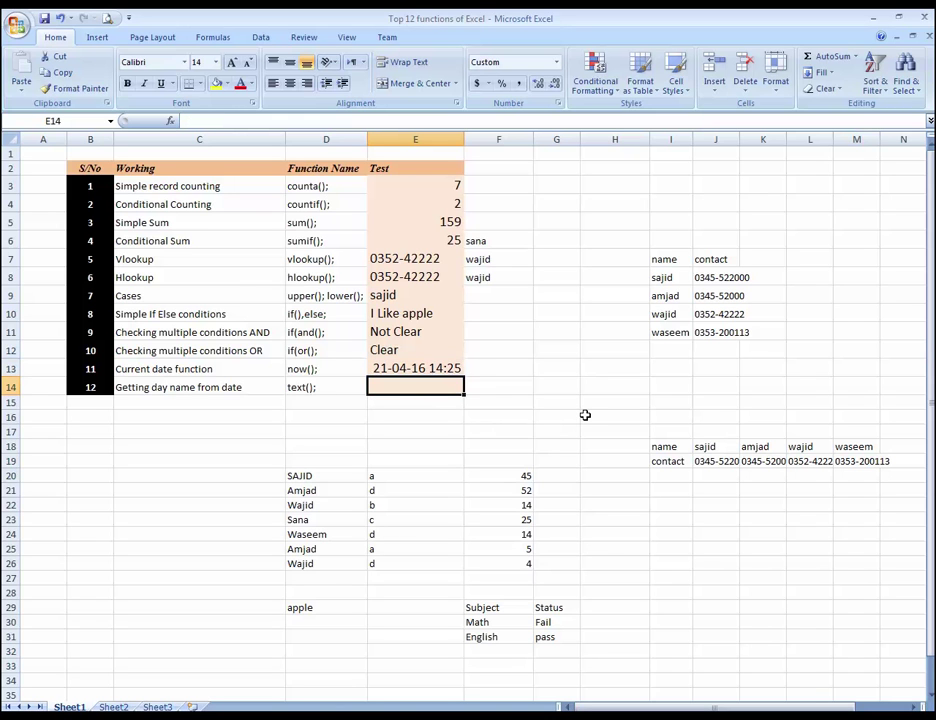
pyautogui.press('Up')
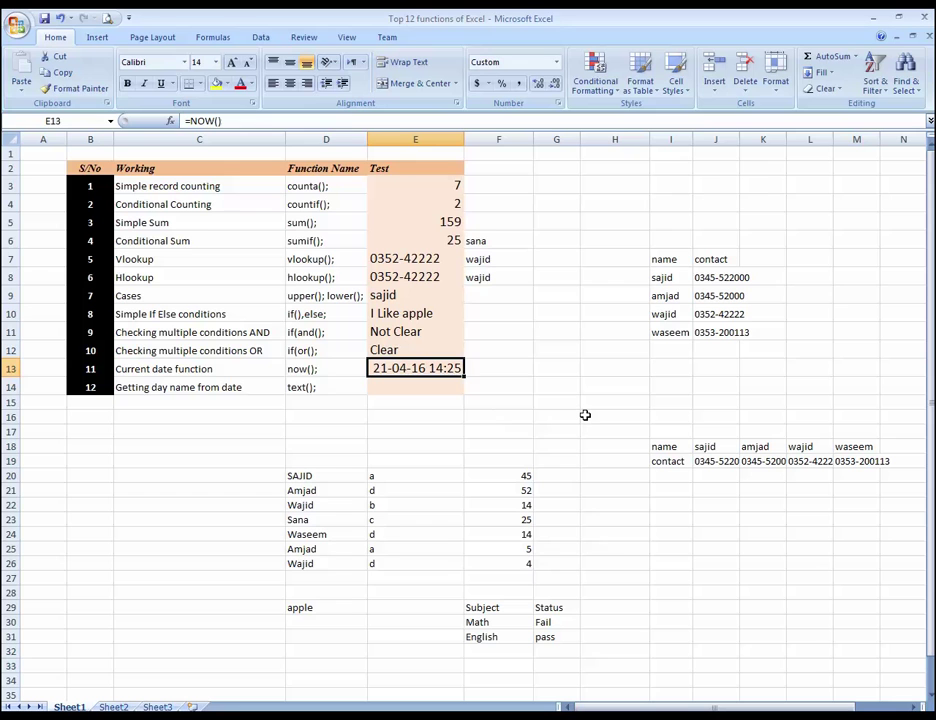
pyautogui.press('Down')
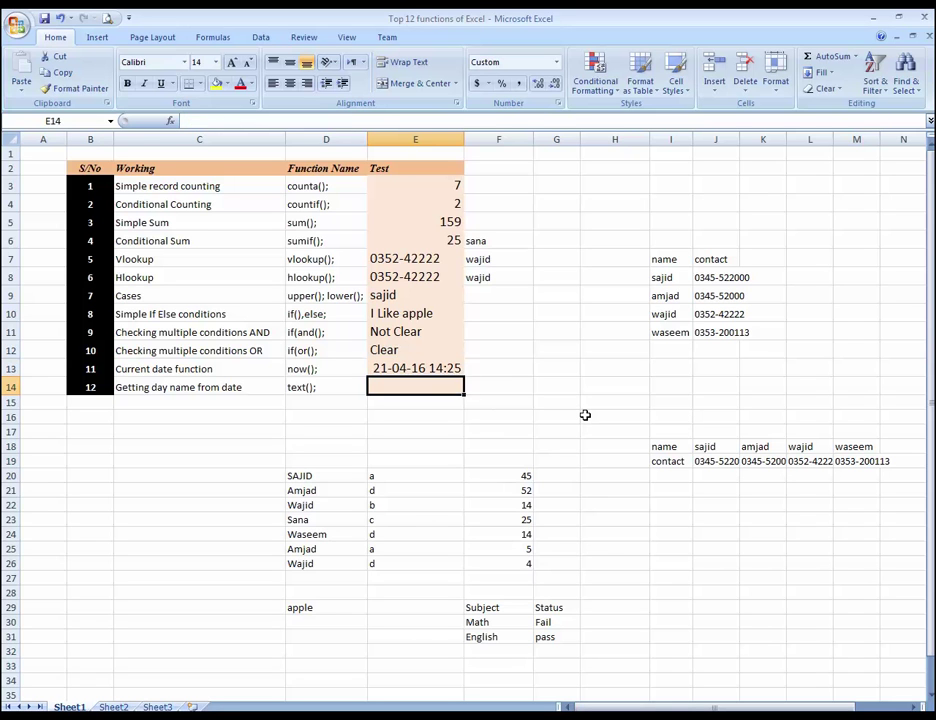
pyautogui.press('Left')
pyautogui.press('Right')
pyautogui.write('=tex')
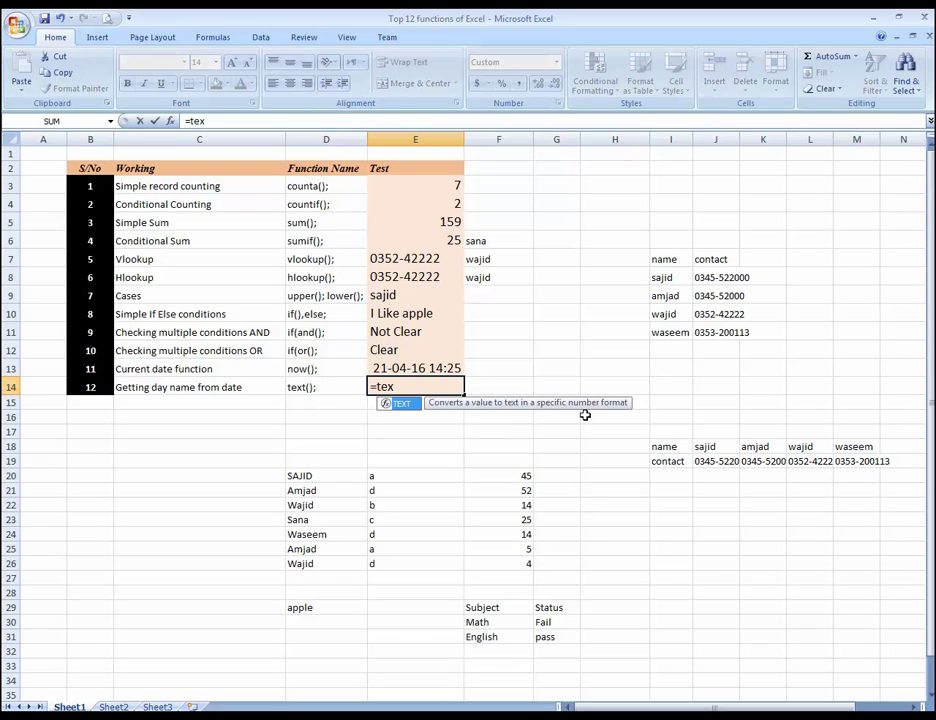
pyautogui.write('t')
pyautogui.write('(')
pyautogui.press('Up')
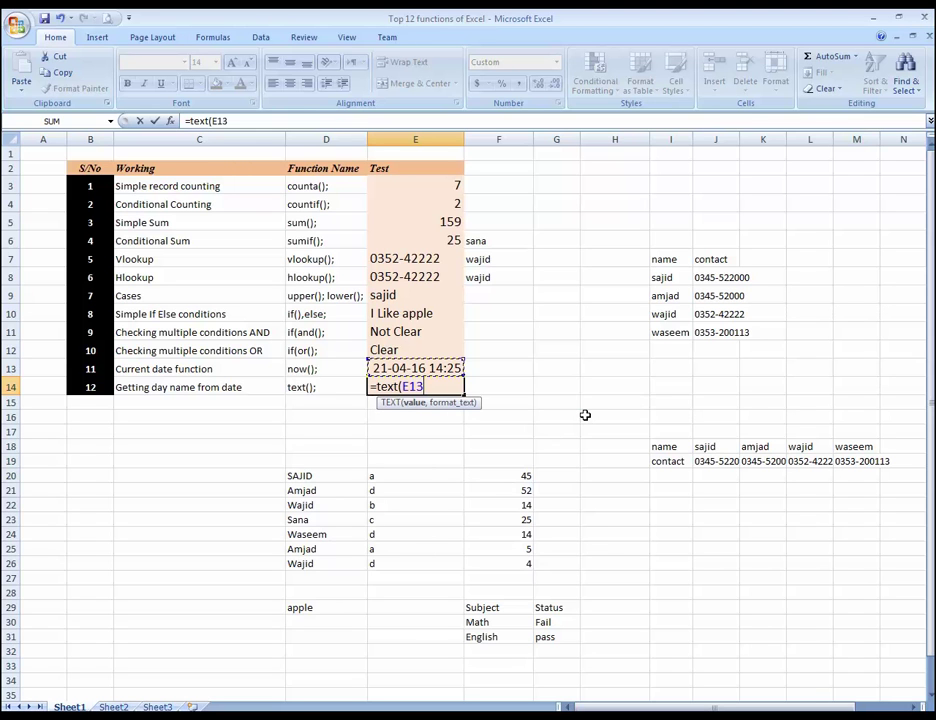
pyautogui.write(',')
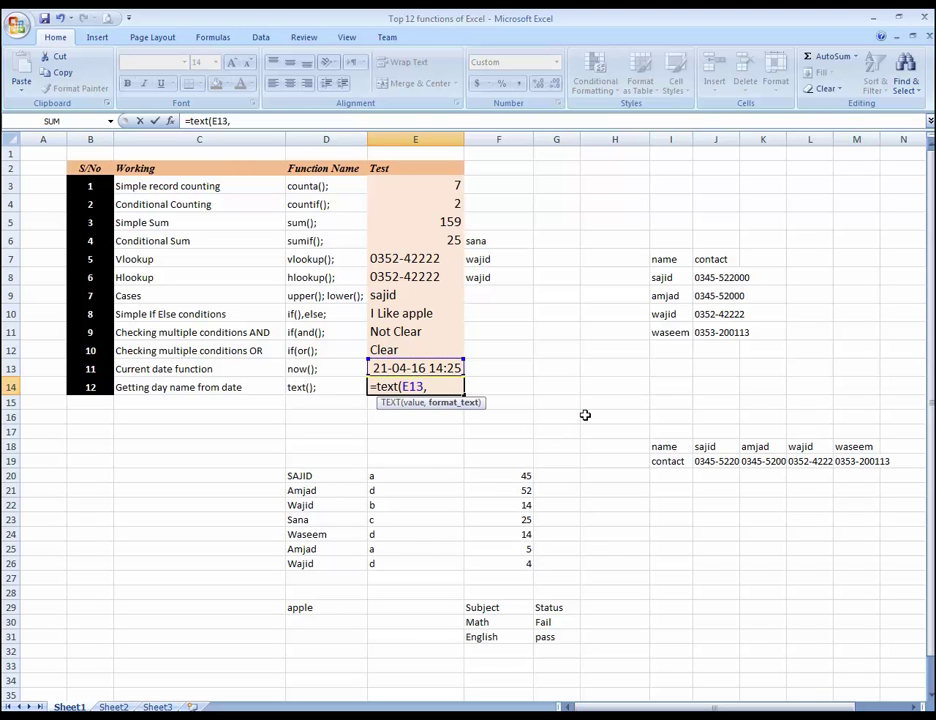
pyautogui.write('"DDDD"')
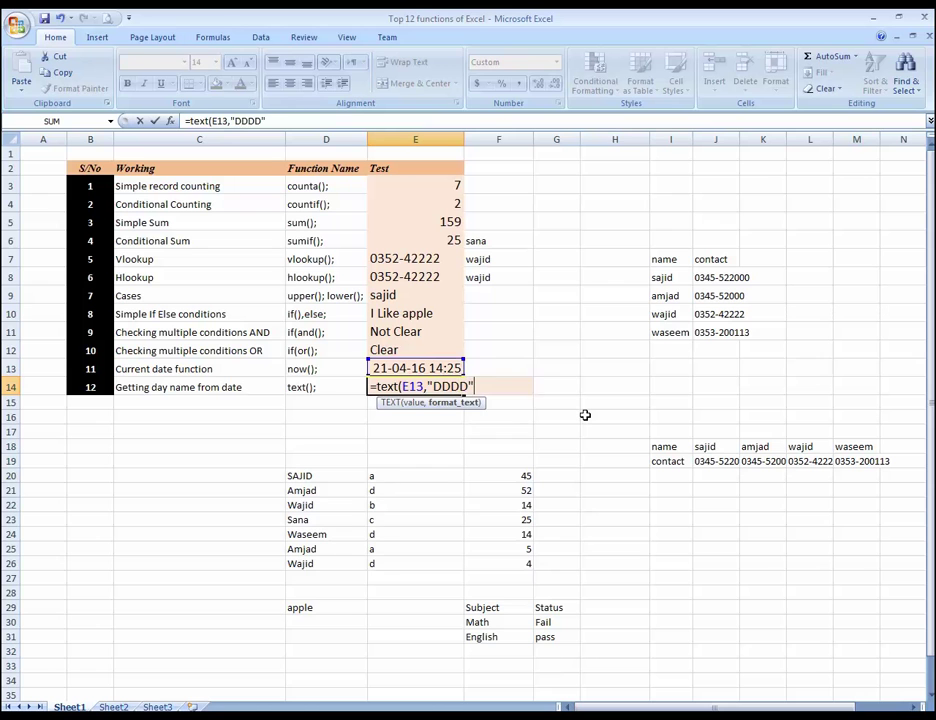
pyautogui.press('Return')
pyautogui.press('Up')
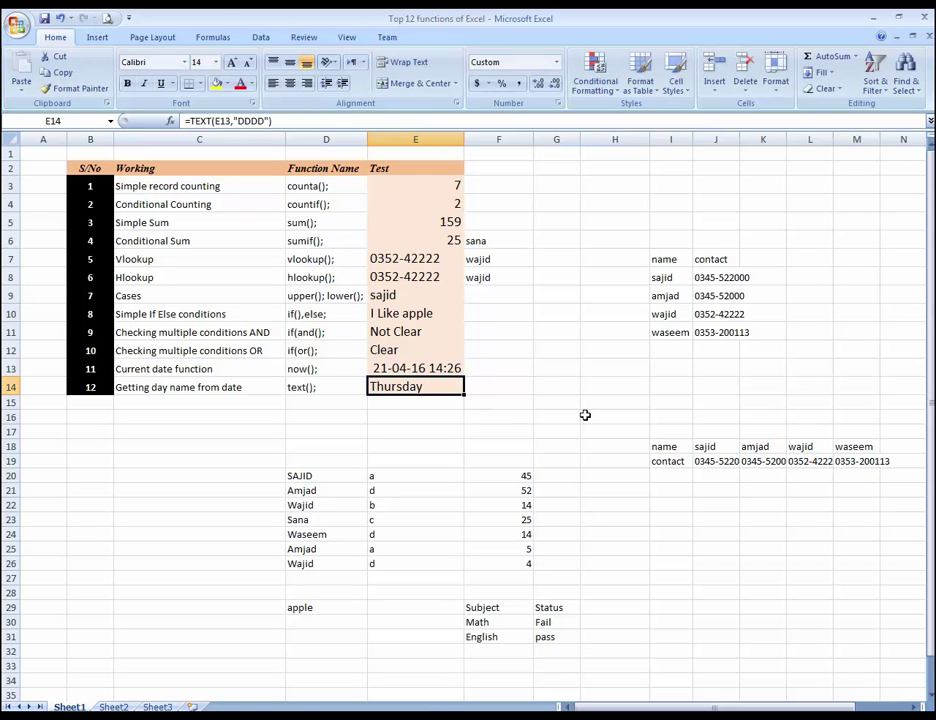
pyautogui.press('Up')
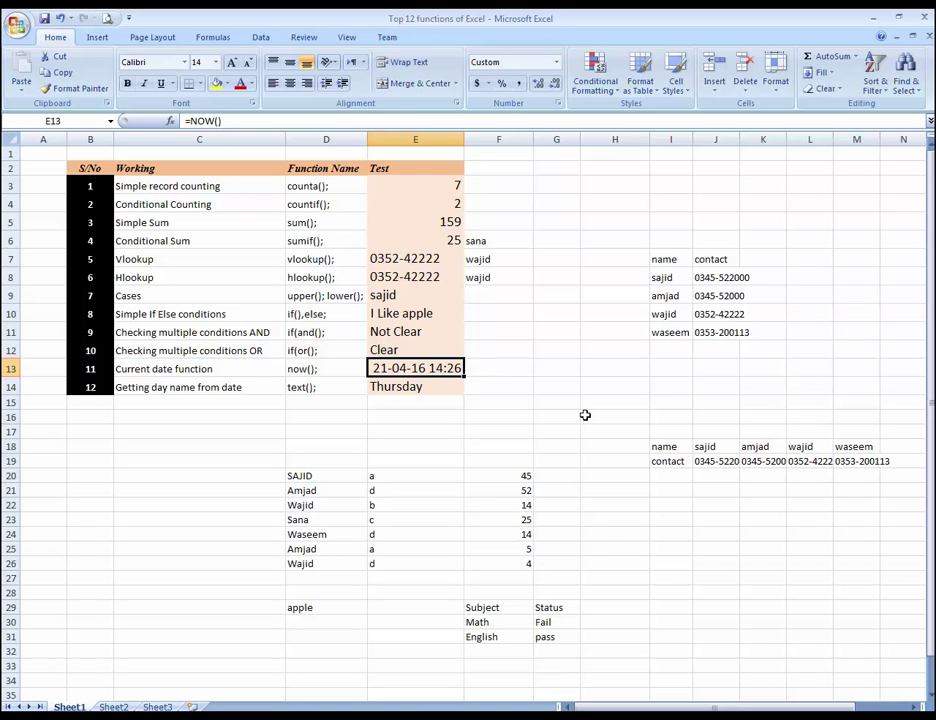
pyautogui.write('20apr')
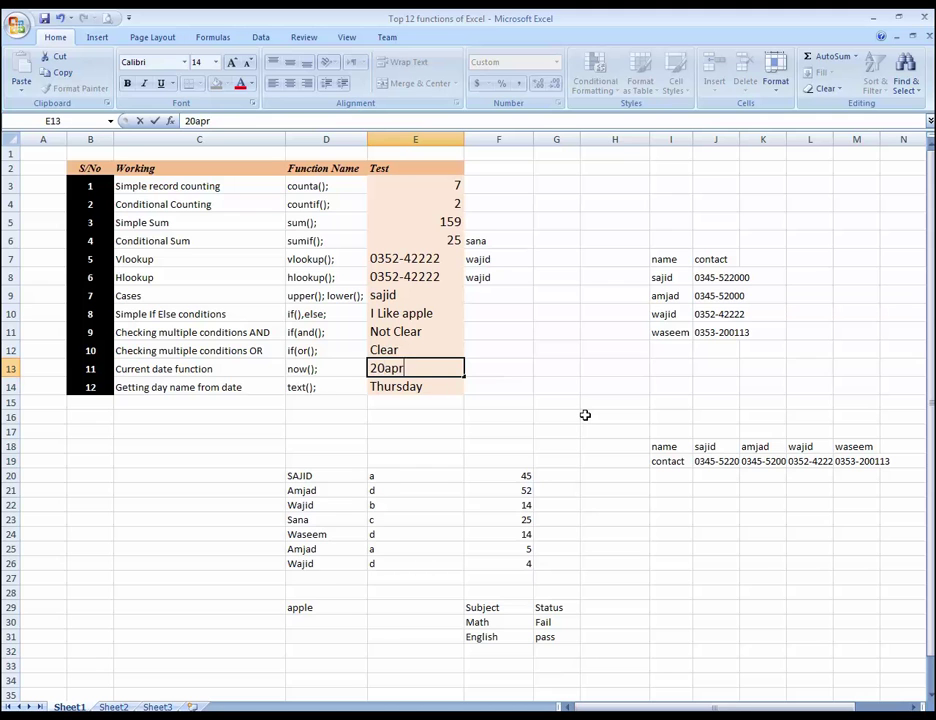
pyautogui.write('1991')
pyautogui.press('Return')
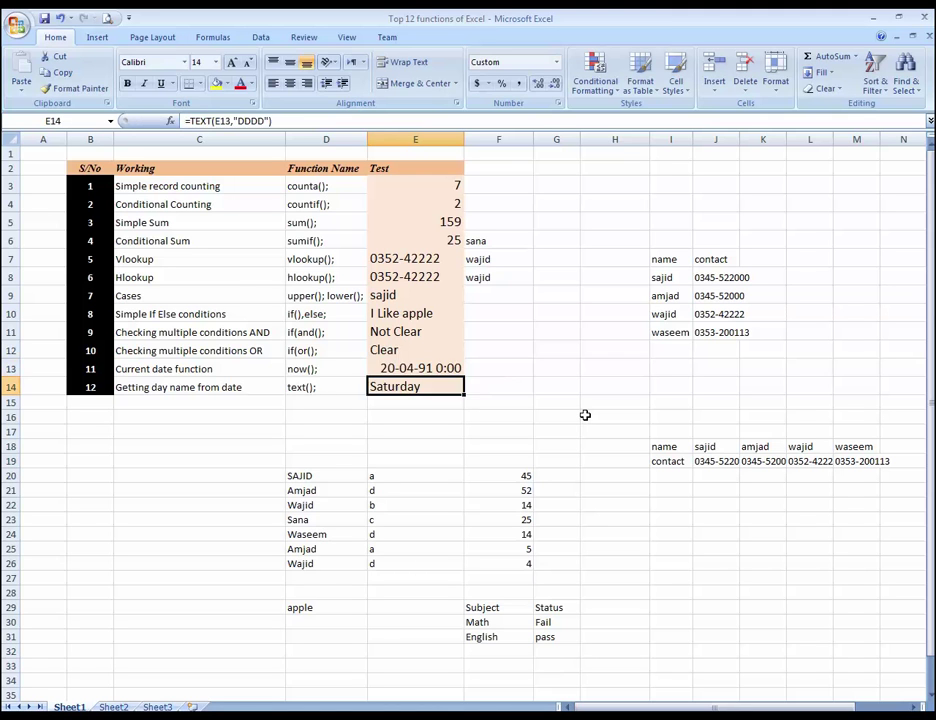
pyautogui.press('Up')
pyautogui.press('Down')
pyautogui.press('Up')
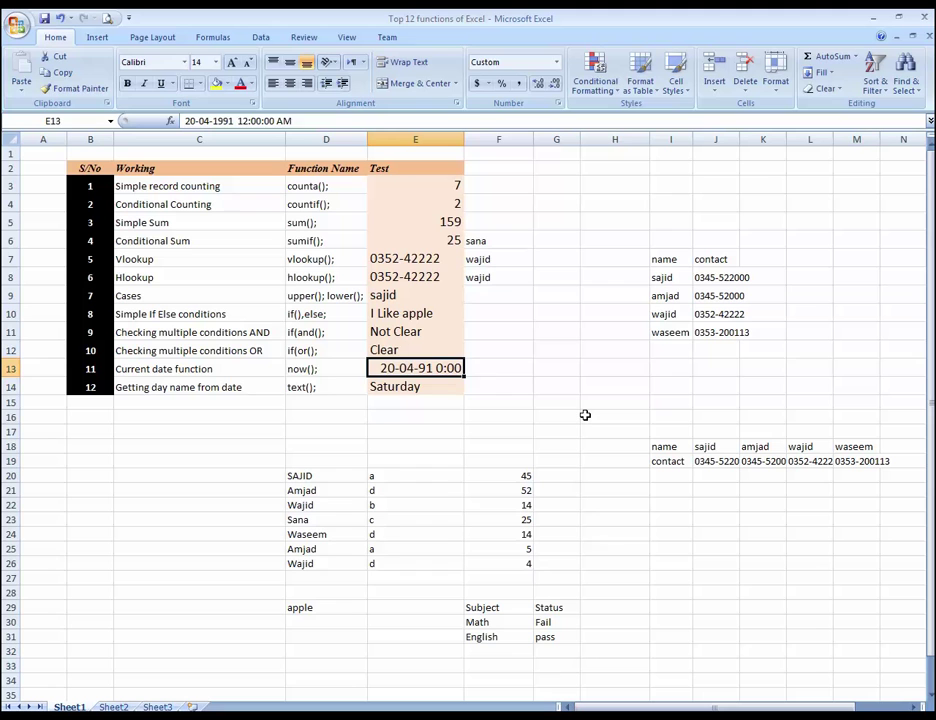
pyautogui.press('Up')
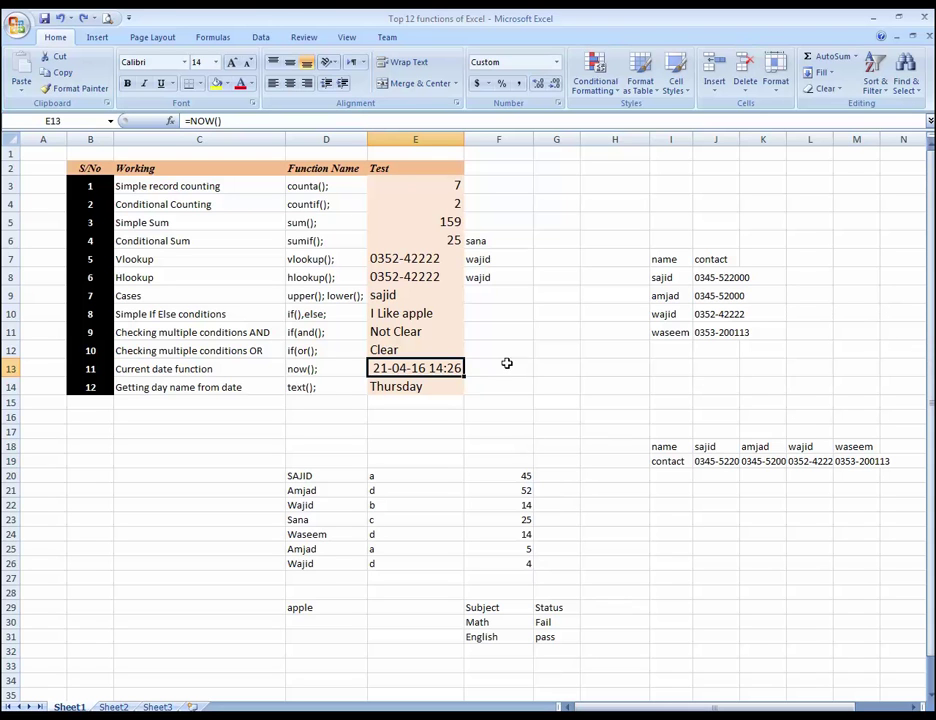
pyautogui.click(423, 392)
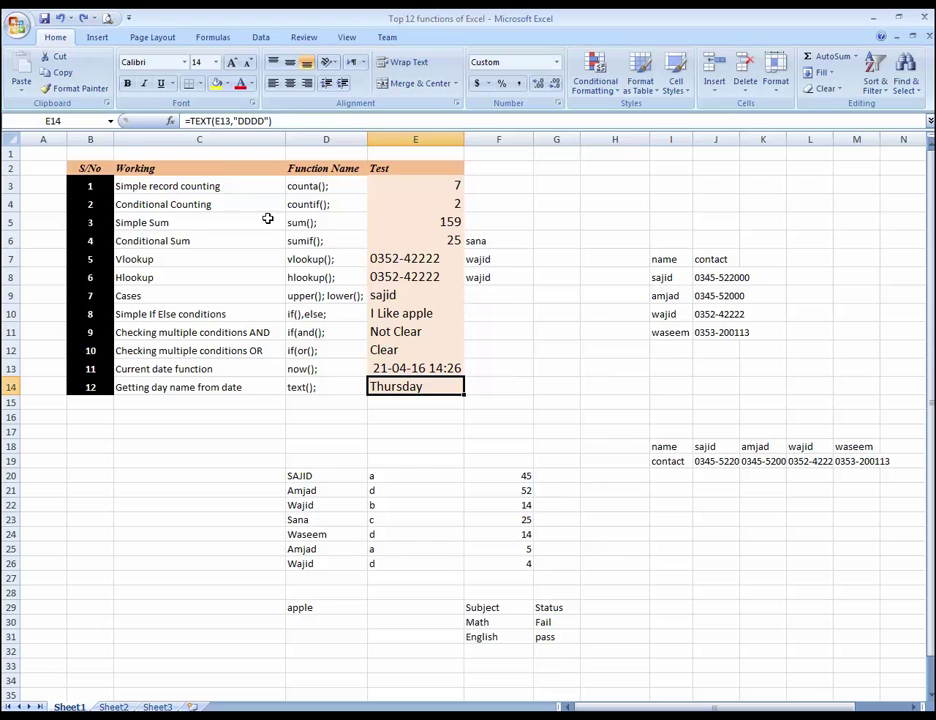